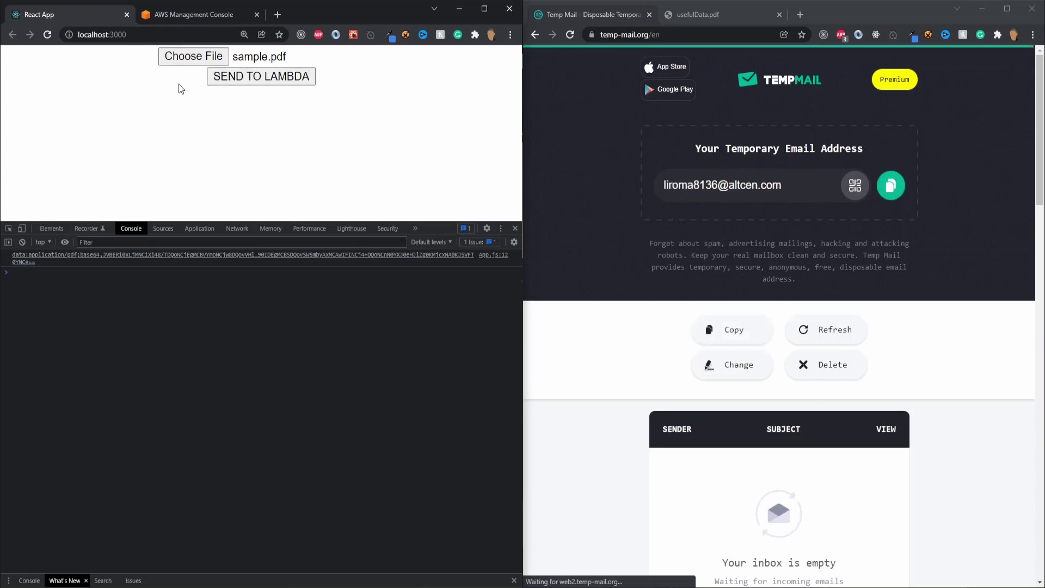
Step: Choose sample.pdf from the Desktop as the upload file and send it to Lambda
left_click(194, 56)
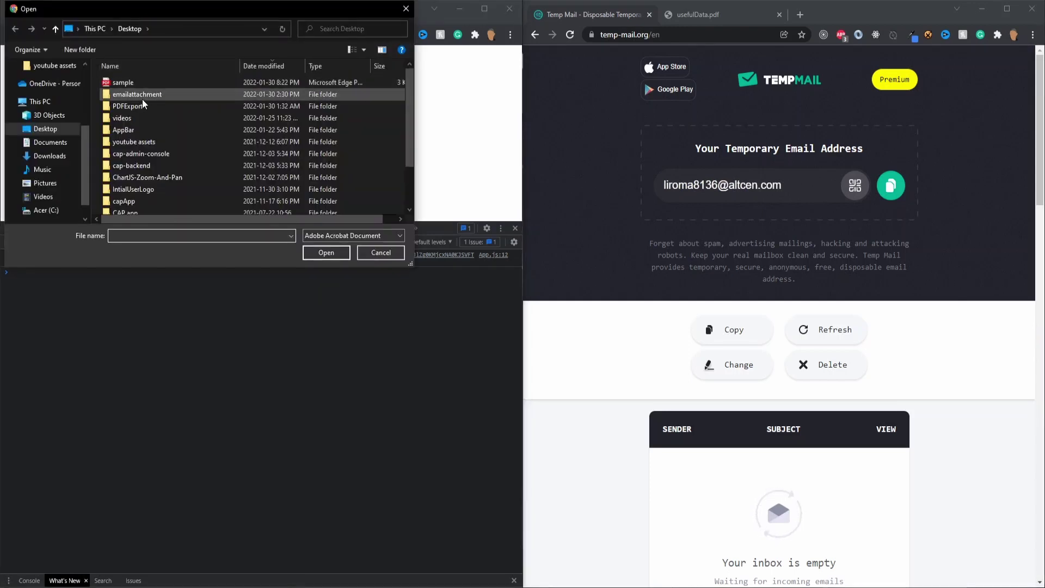
double_click(147, 87)
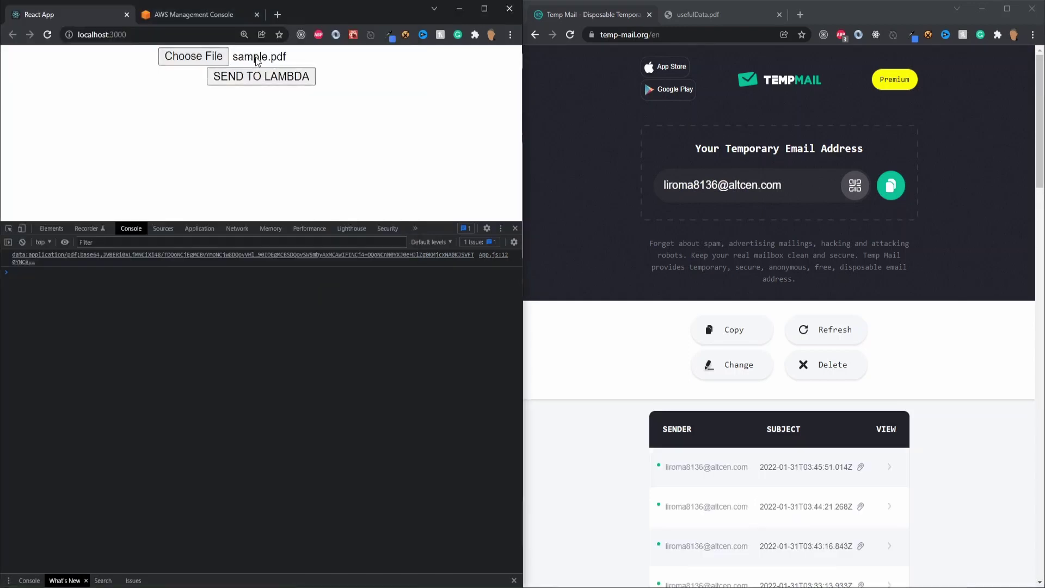
left_click(252, 77)
left_click(223, 82)
Step: Open the newest email in the temporary inbox, download its usefulData.pdf attachment and view the PDF's pages
scroll(761, 191, "down", 3)
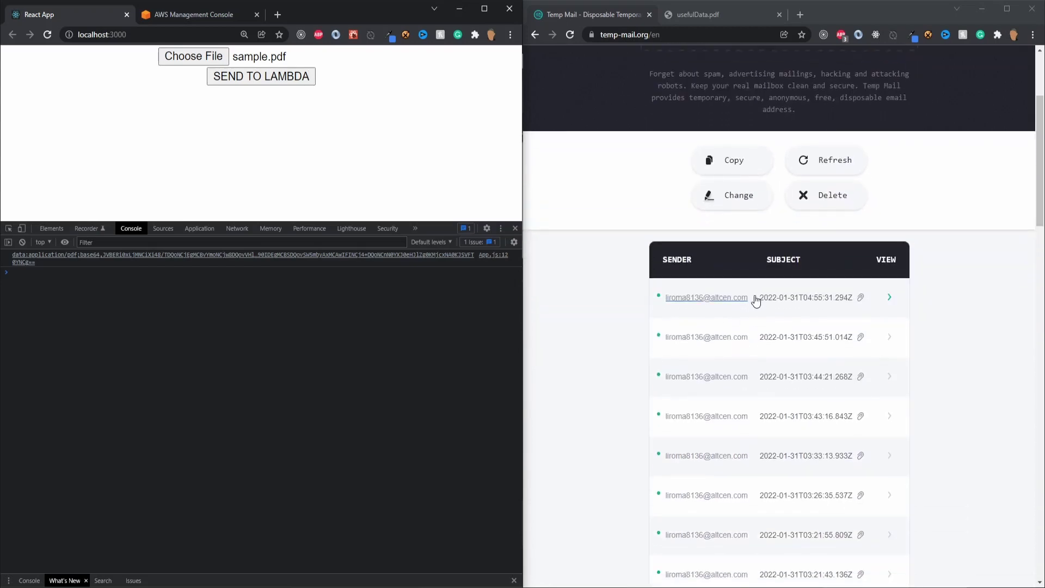
left_click(887, 297)
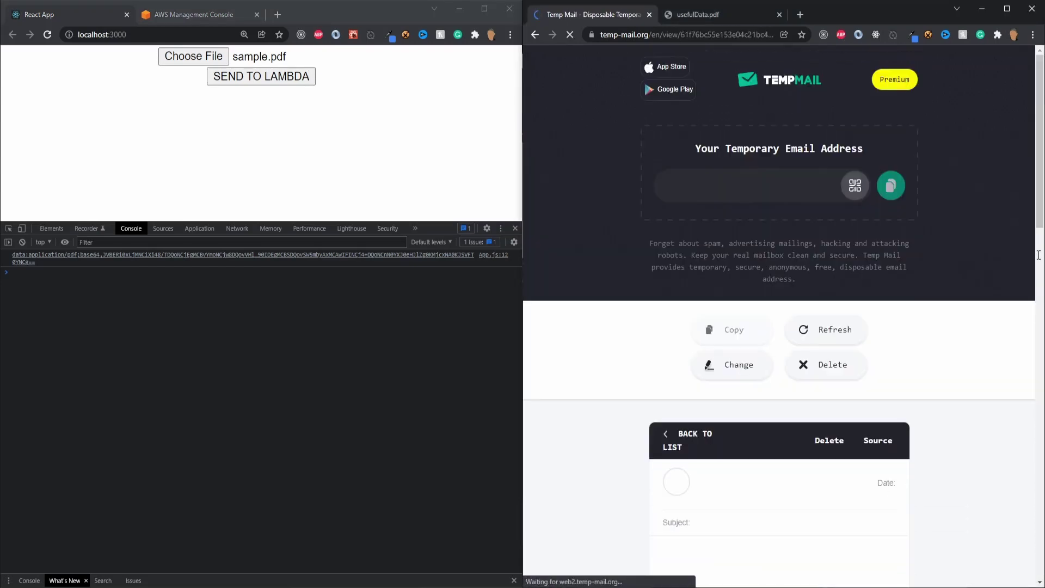
scroll(871, 351, "down", 4)
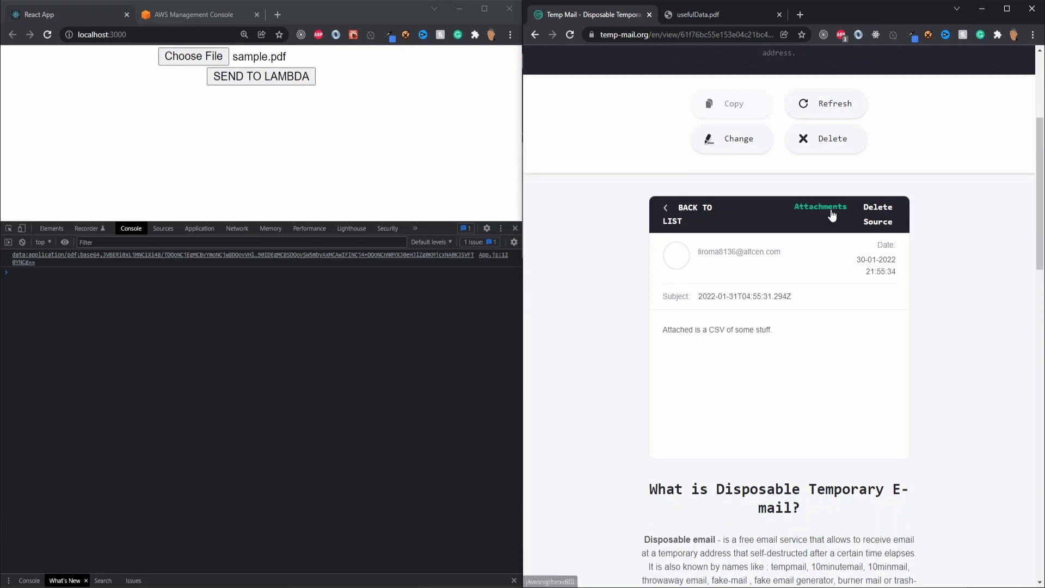
left_click(820, 195)
left_click(897, 229)
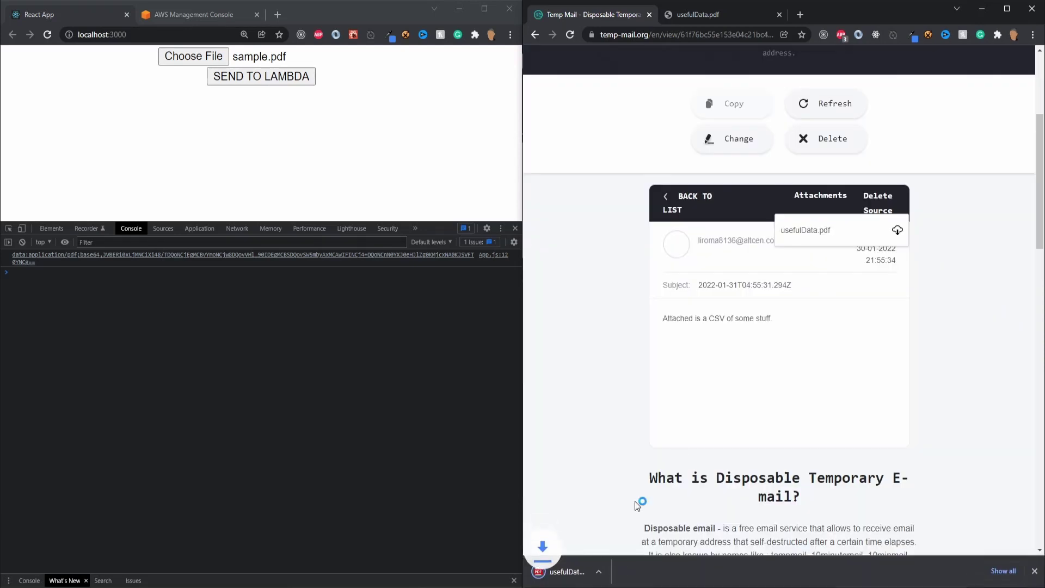
left_click(572, 571)
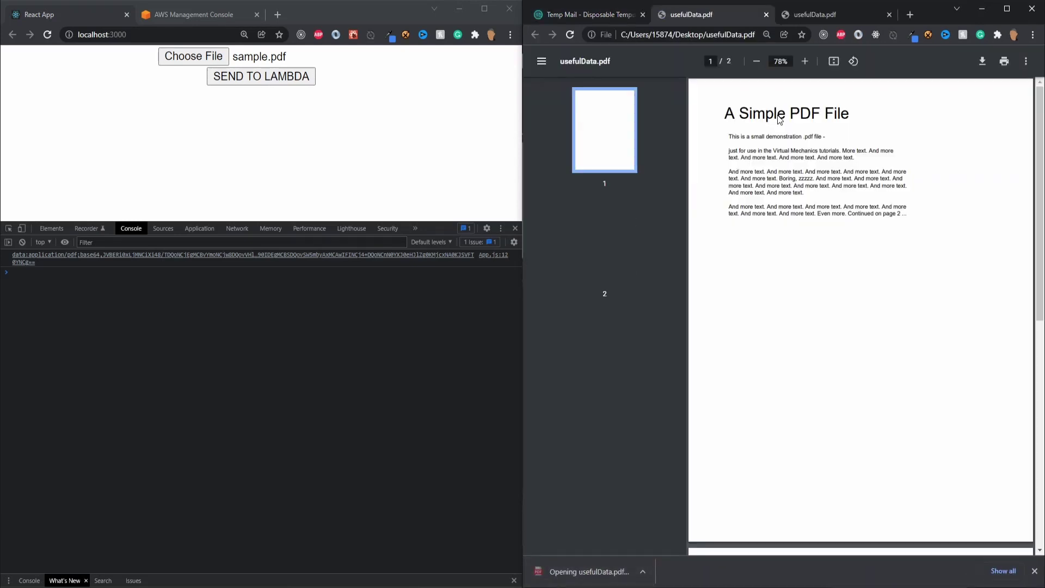
scroll(793, 164, "down", 8)
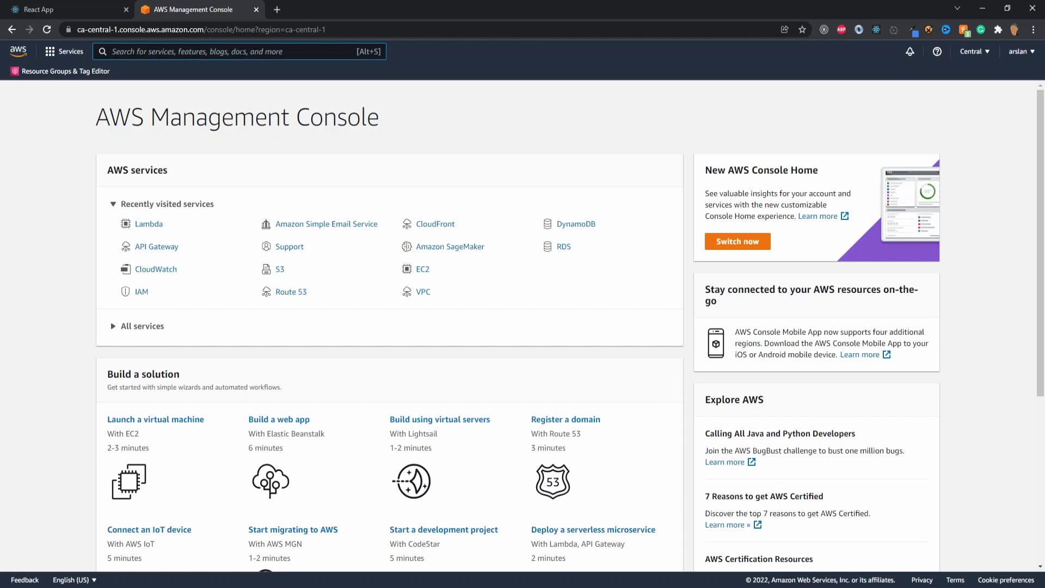
Step: In the AWS console, find the IAM service, go to its policies and start creating a new policy
type("iam")
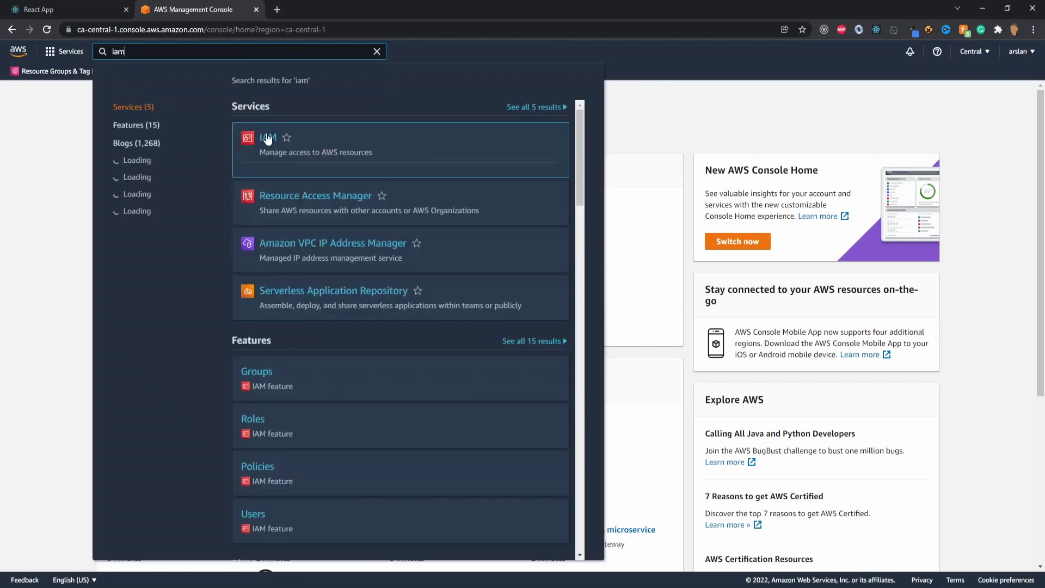
left_click(274, 141)
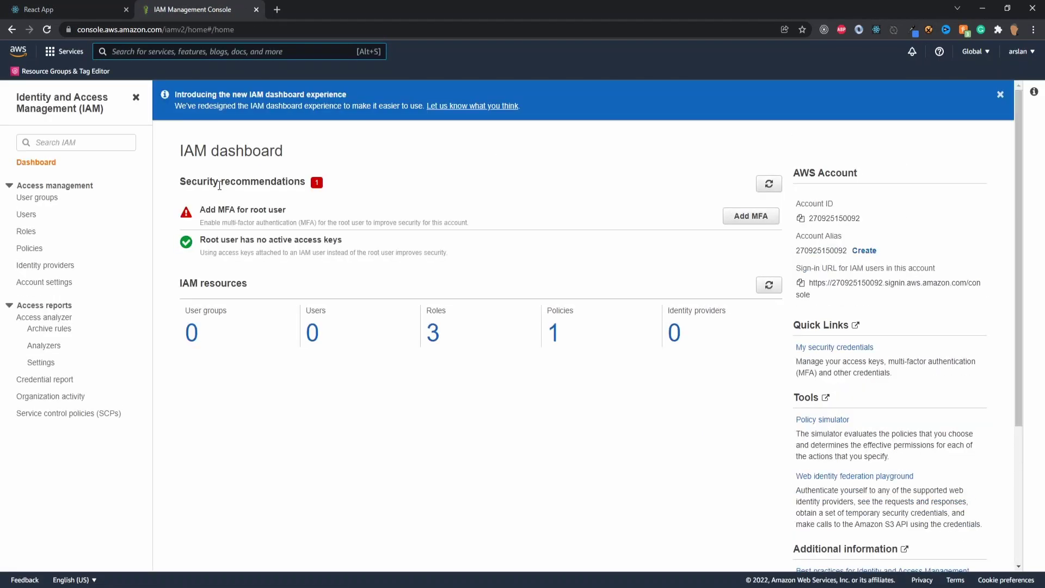
left_click(29, 250)
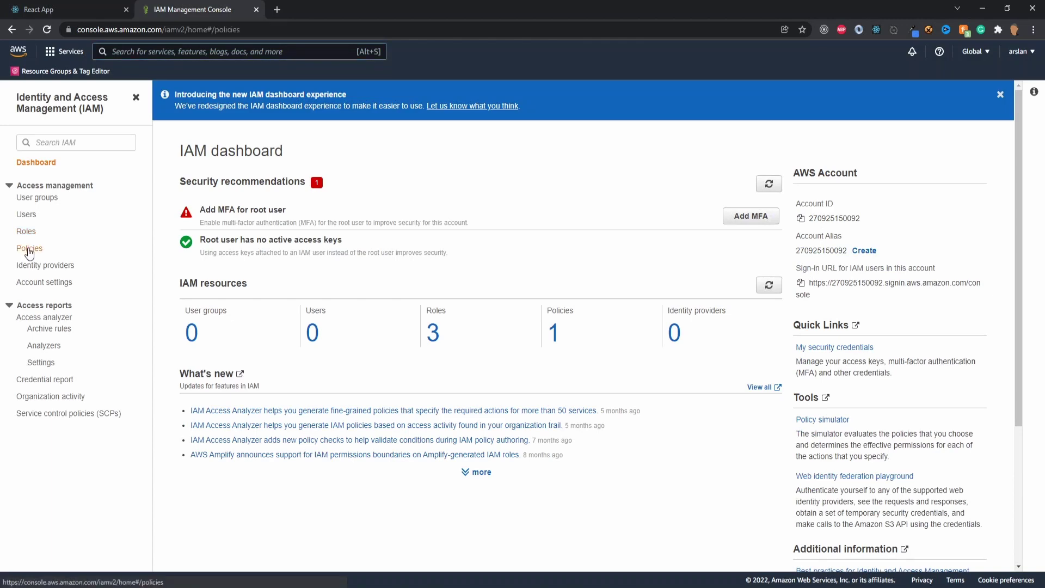
left_click(956, 177)
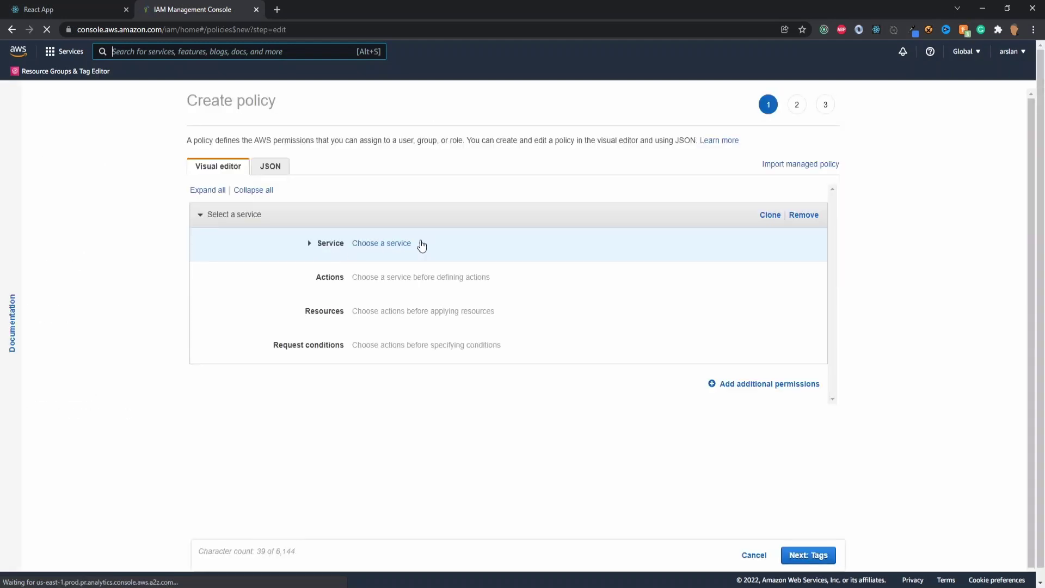
Step: Replace the policy's JSON with a 2012-10-17 statement VisualEditor0 that allows ses:SendEmail and ses:SendRawEmail on resource "*"
left_click(311, 248)
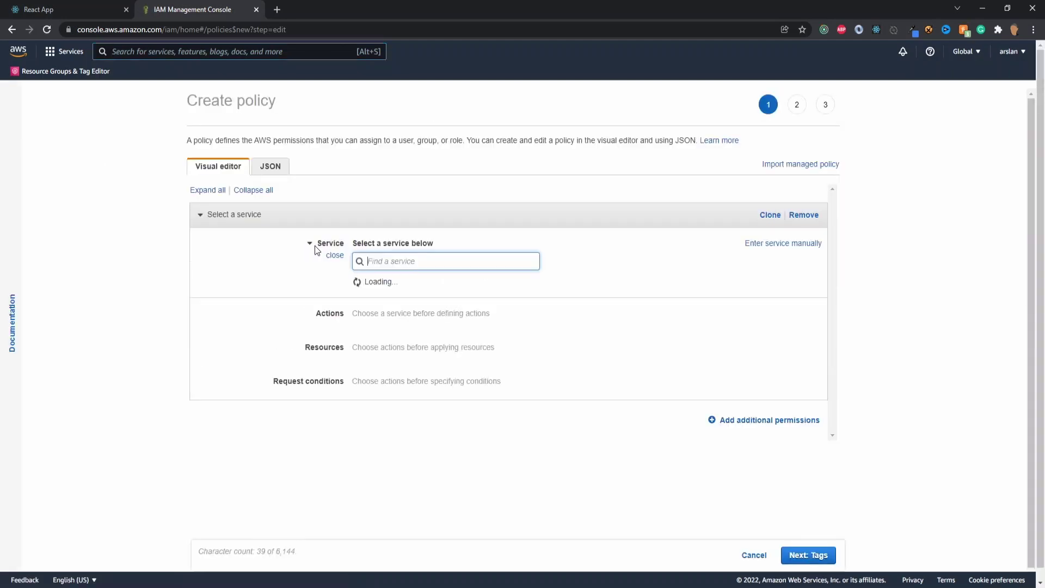
left_click(272, 171)
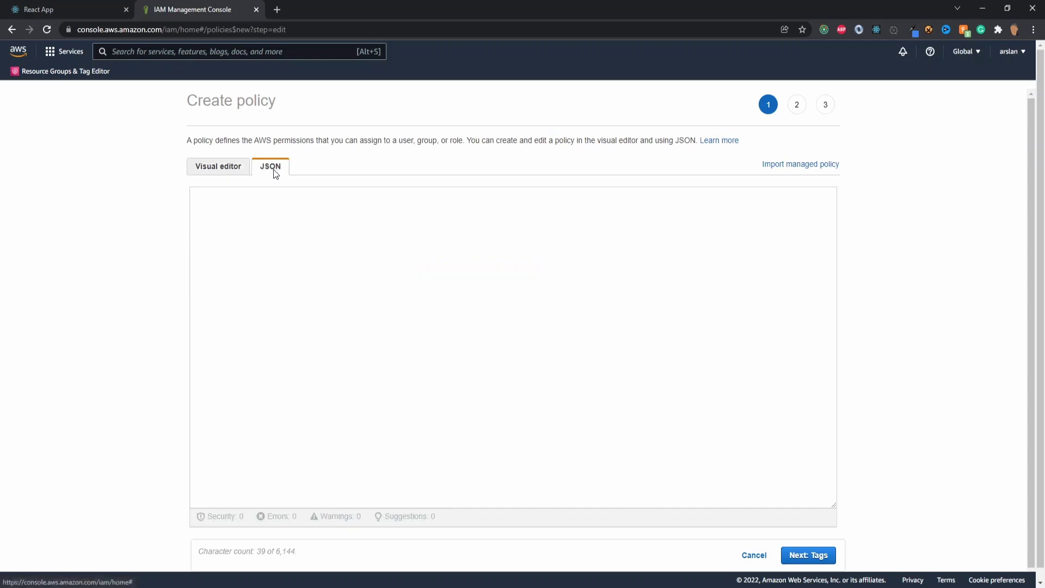
key("ctrl+a")
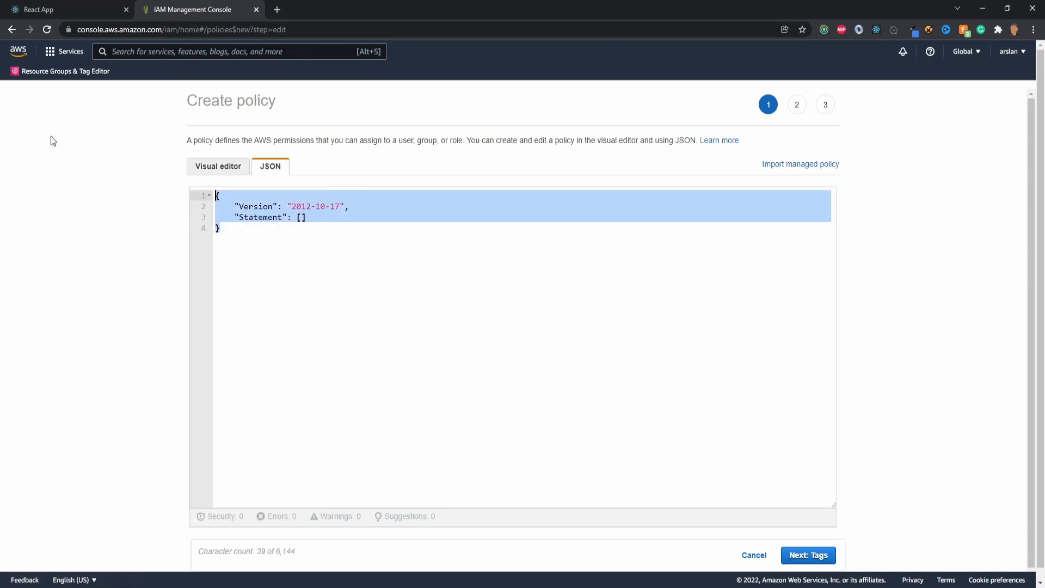
type("{     \"Version\": \"2012-10-17\",     \"Statement\": [         {             \"Sid\": \"VisualEditor0\",             \"Effect\": \"Allow\",             \"Action\": [                 \"ses:SendEmail\",                 \"ses:SendRawEmail\"             ],             \"Resource\": \"*\"         }     ] }")
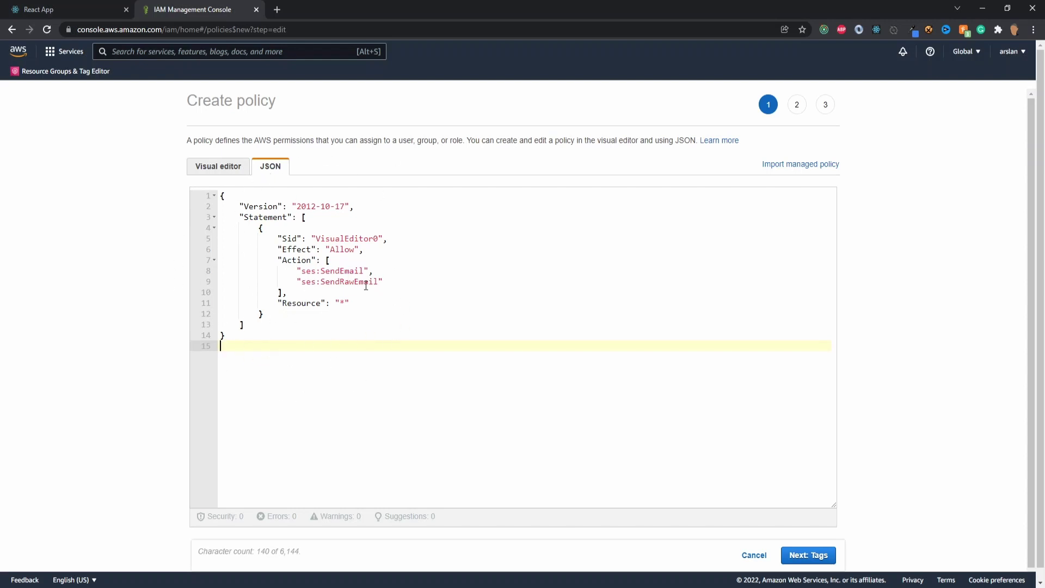
scroll(816, 533, "down", 1)
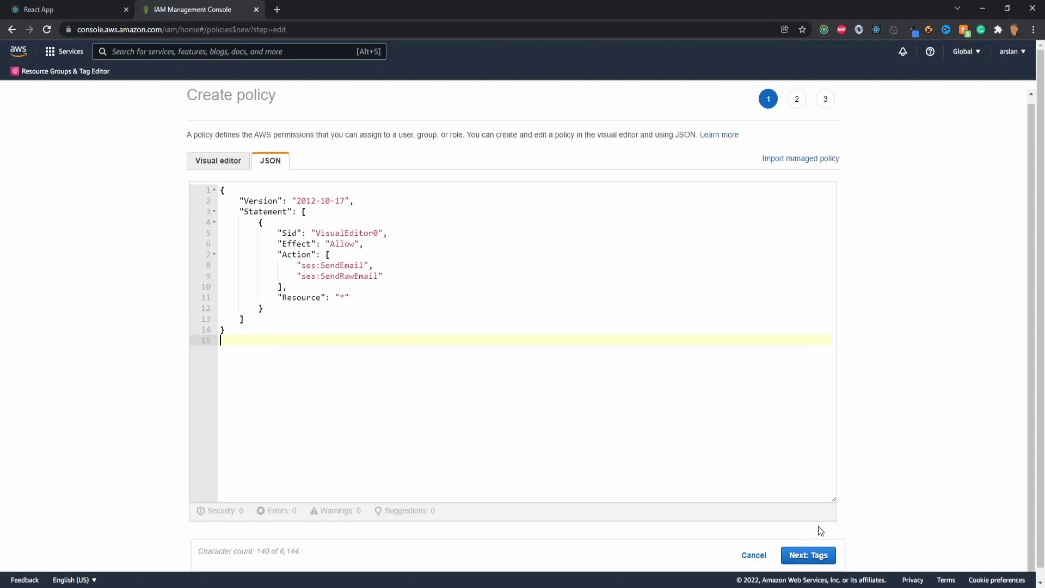
Step: Skip the policy's tags, name it SendEmailAttachmentPolicy and create it
left_click(817, 562)
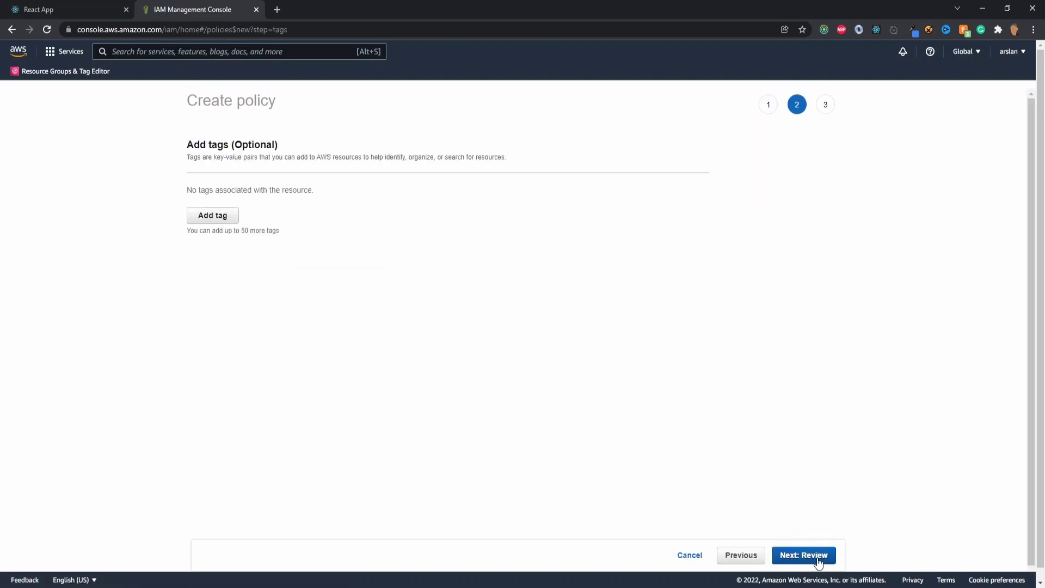
left_click(817, 562)
left_click(371, 171)
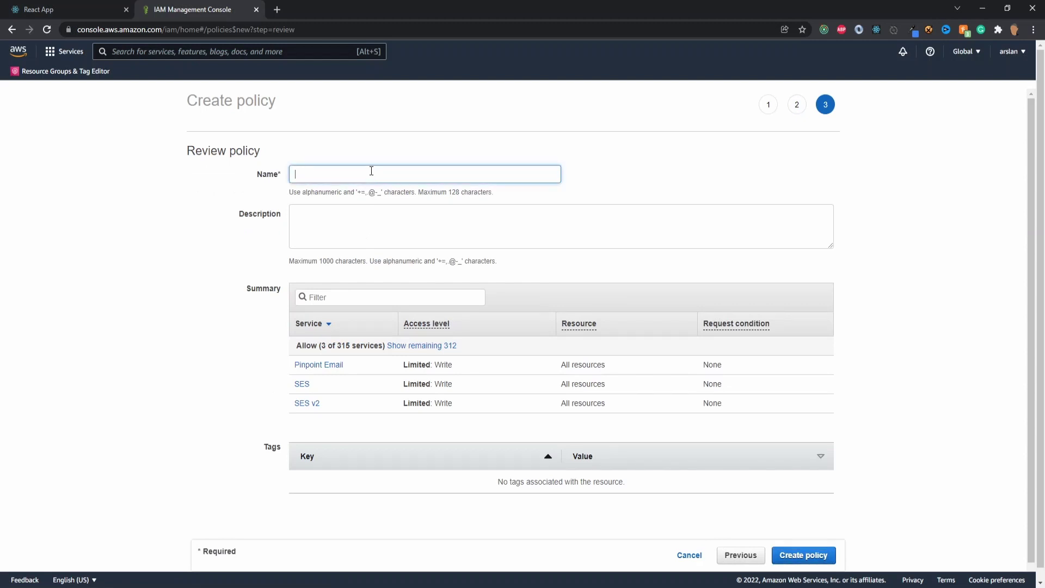
type("SendEmau")
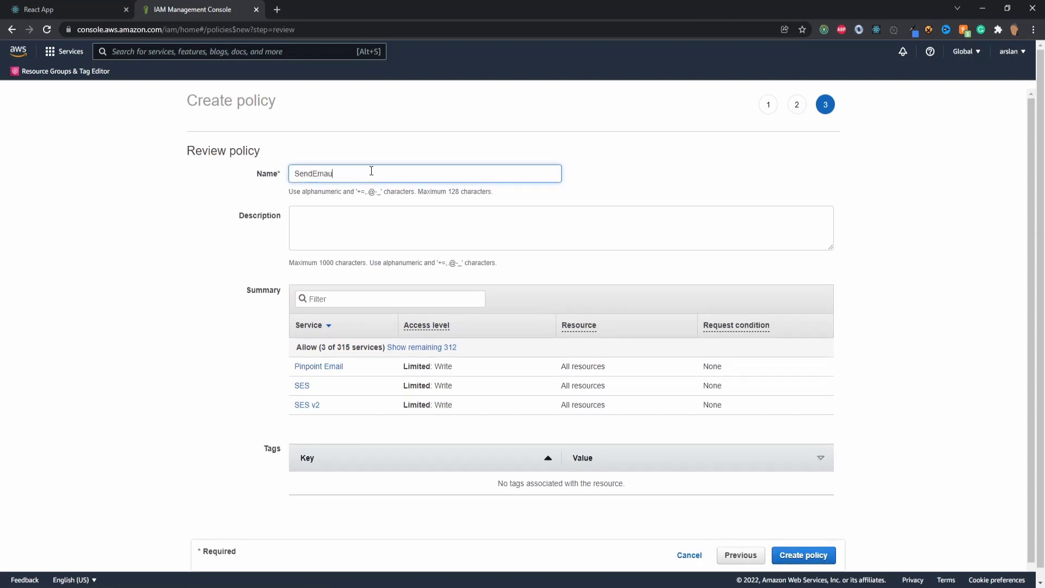
type("lAttachmentPolicy")
left_click(787, 555)
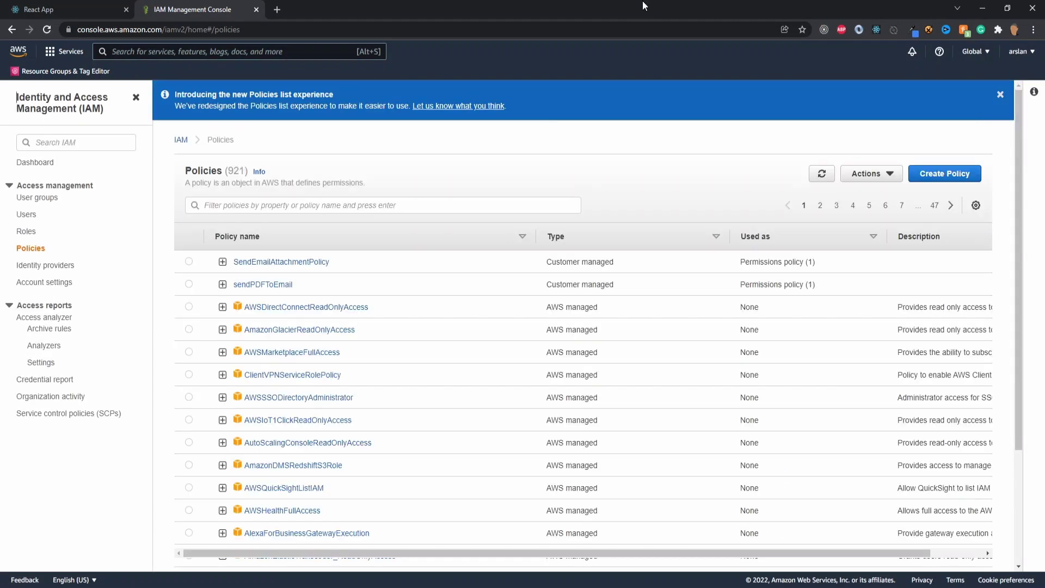
Step: Start a new IAM role for an AWS service with Lambda as its use case and continue to permissions
left_click(26, 231)
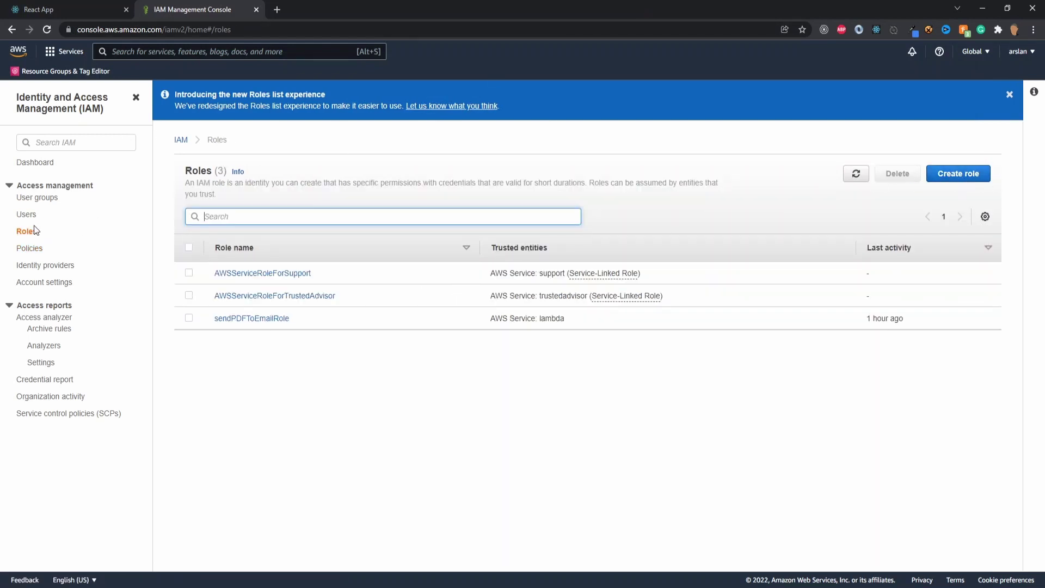
left_click(946, 179)
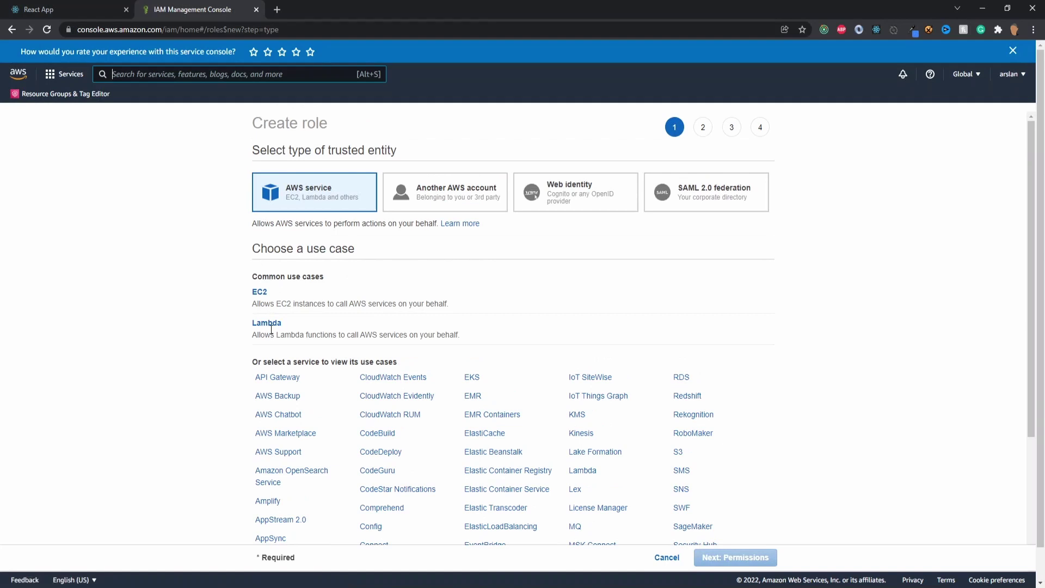
left_click(267, 332)
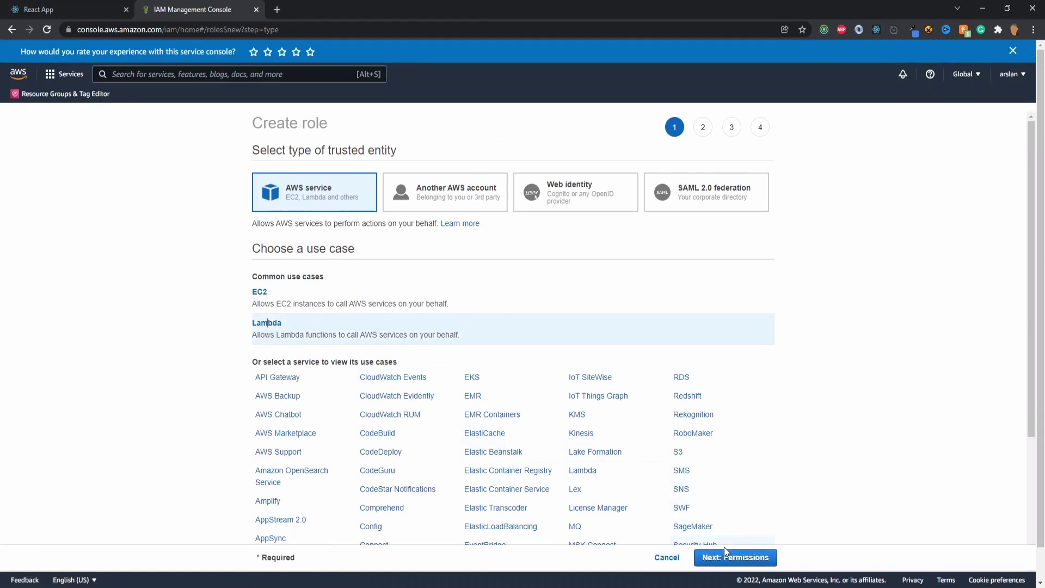
left_click(726, 557)
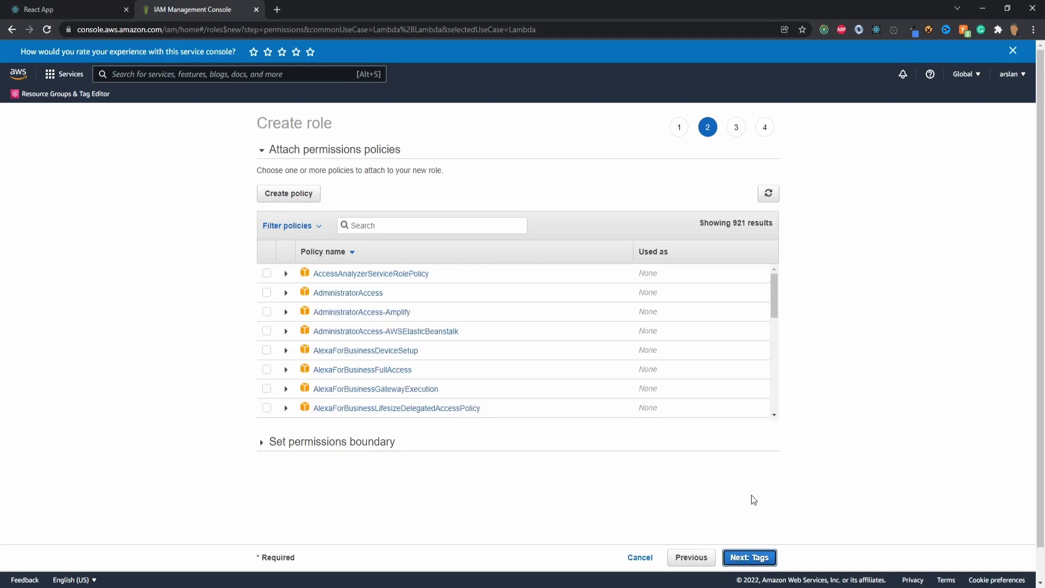
Step: Filter the permissions policies by "Email" and attach SendEmailAttachmentPolicy to the role
left_click(375, 224)
type("Email")
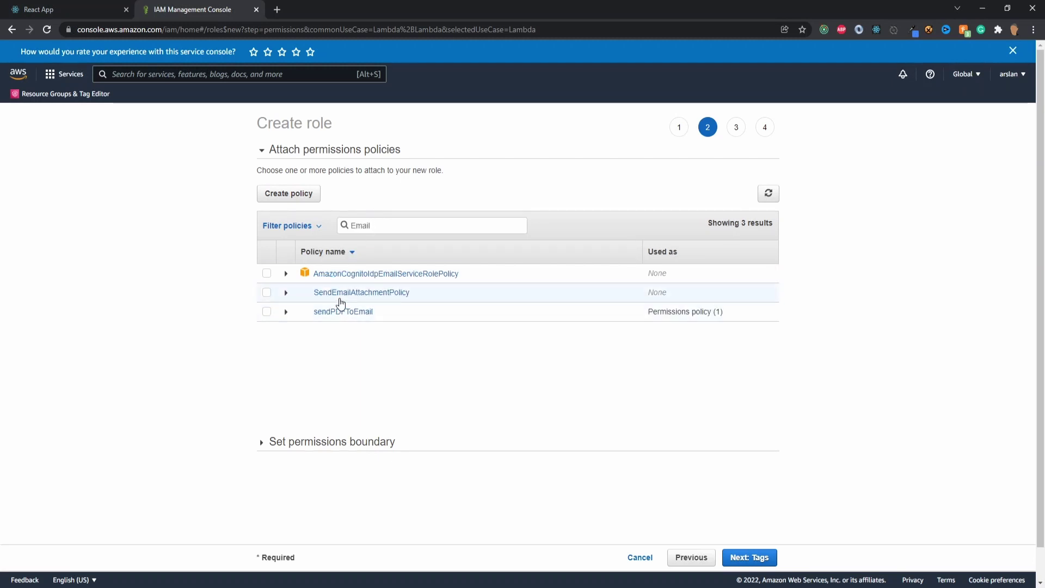
left_click(266, 293)
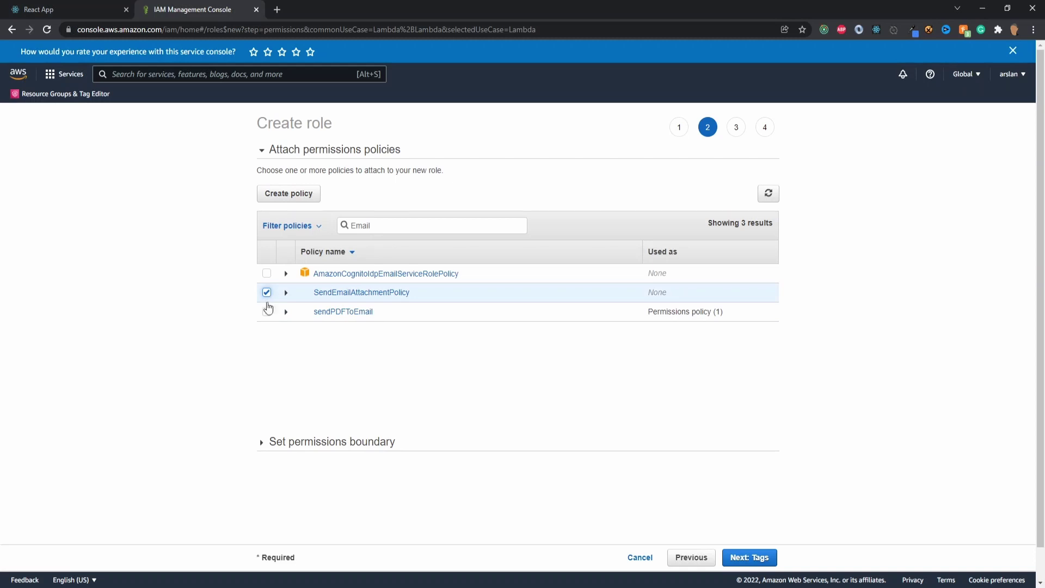
left_click(776, 562)
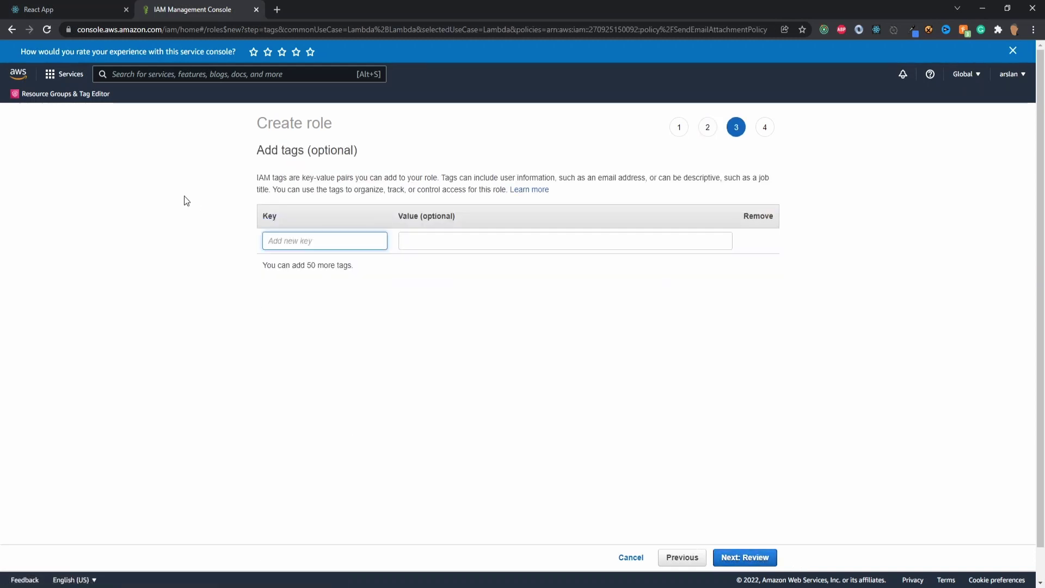
Step: Skip the role's tags, name the role SendPDFAttachmentTutorialRole and create it
left_click(742, 557)
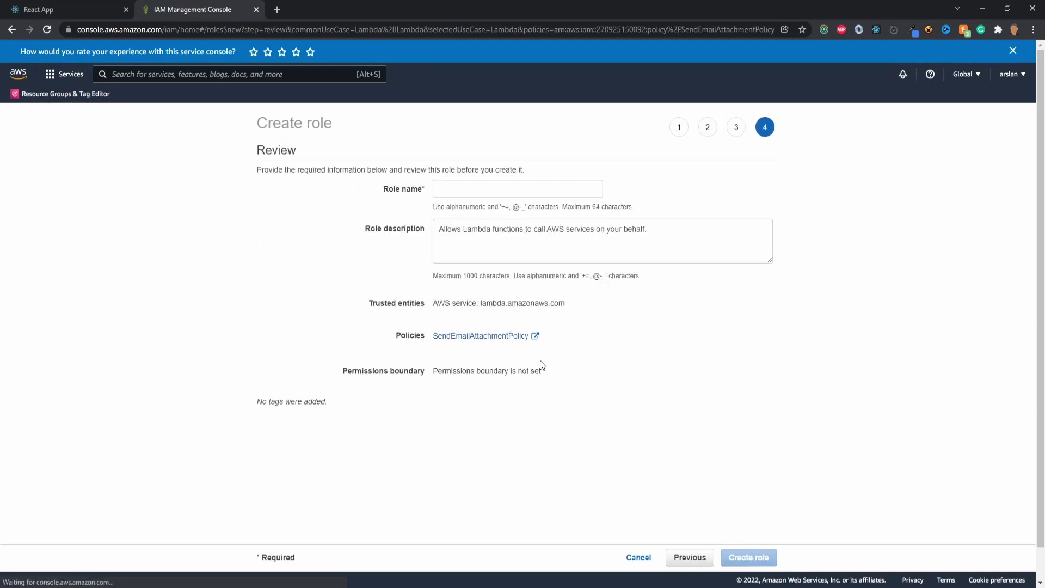
left_click(451, 189)
type("SendPDF")
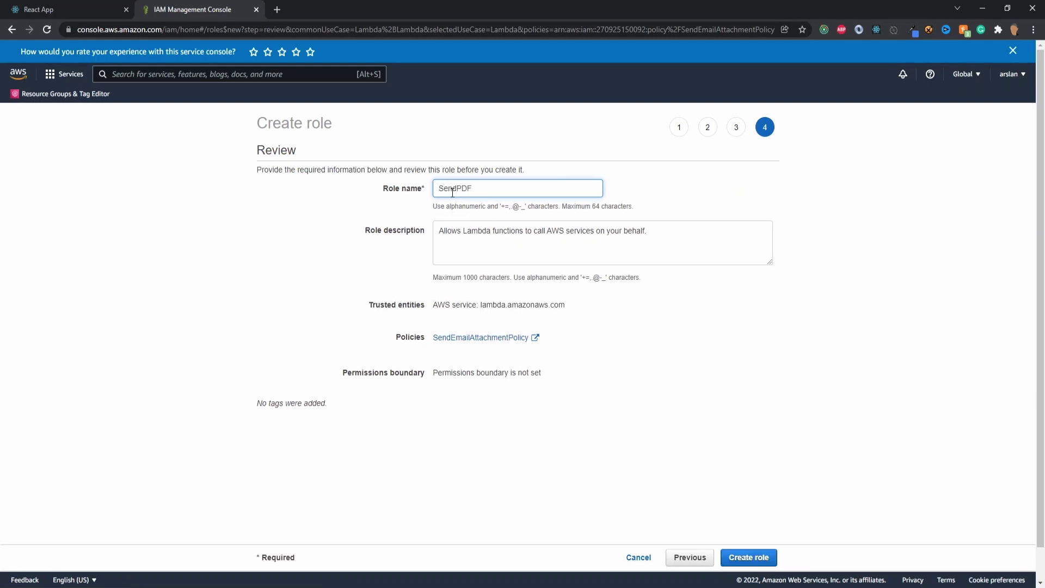
type("AttachmentTutorialRole")
left_click(740, 558)
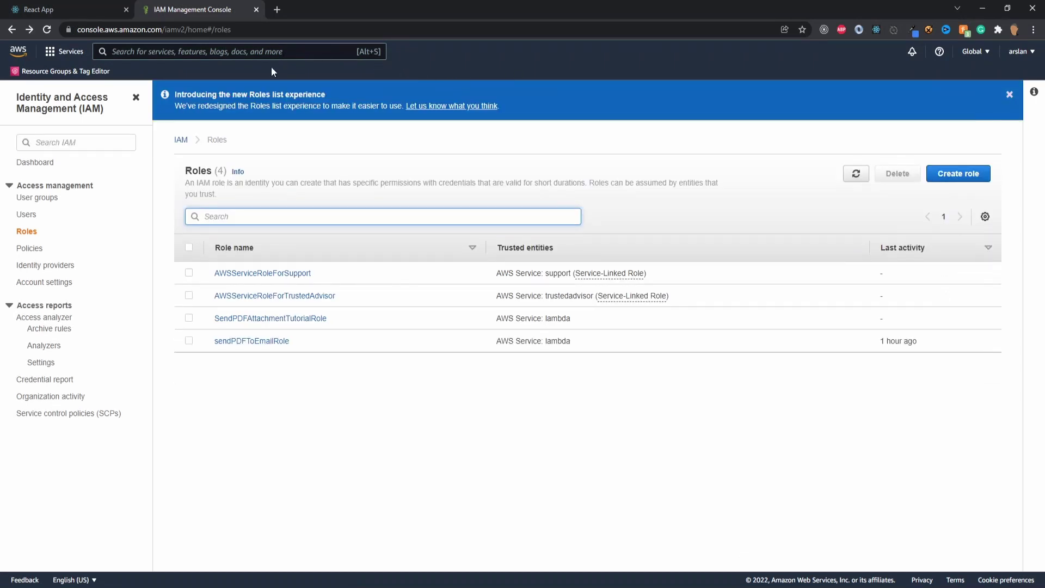
Step: Find the Lambda service in the AWS console and start creating a new function
left_click(145, 50)
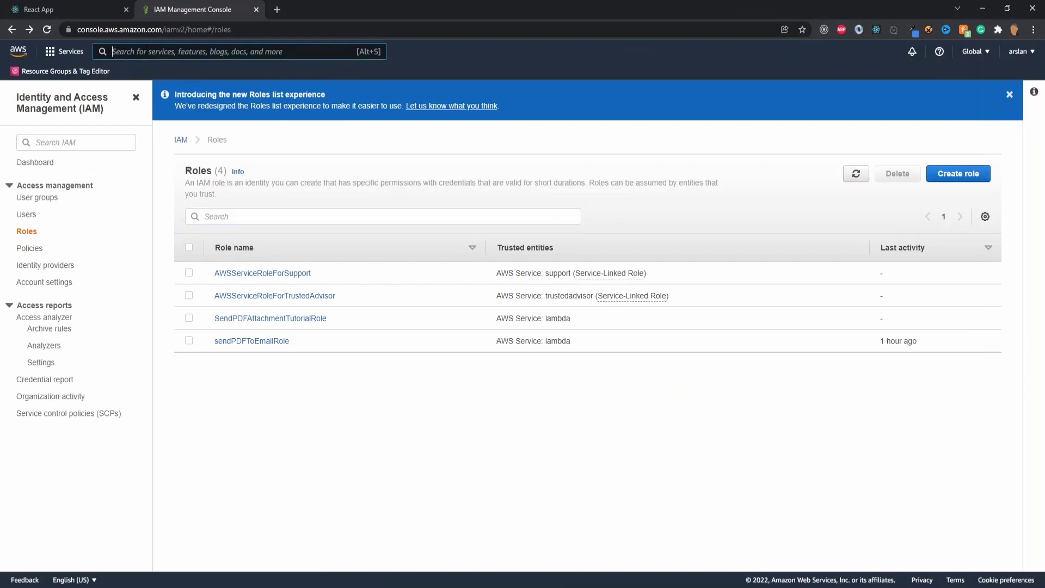
type("lambda")
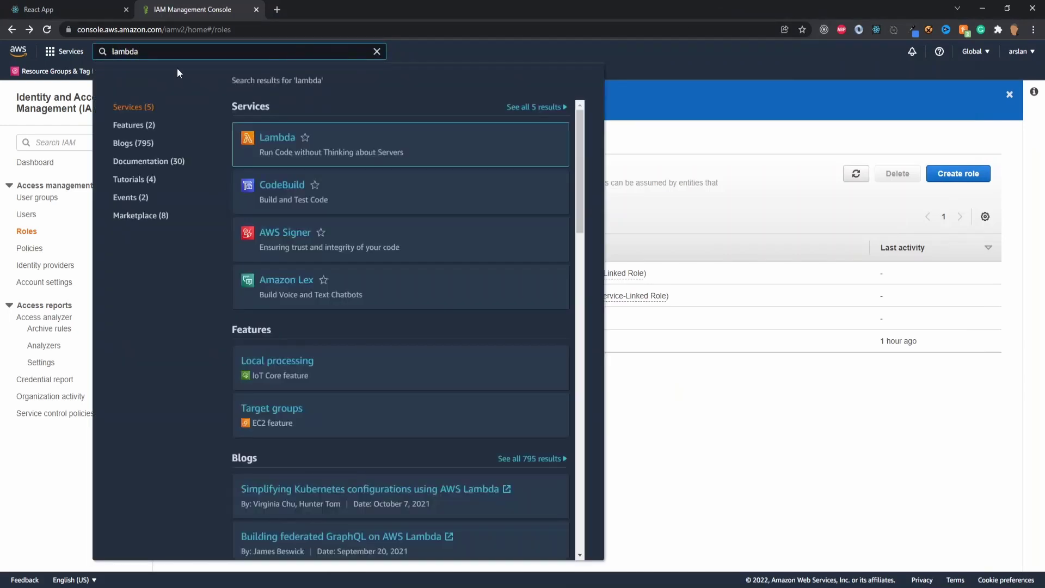
left_click(284, 140)
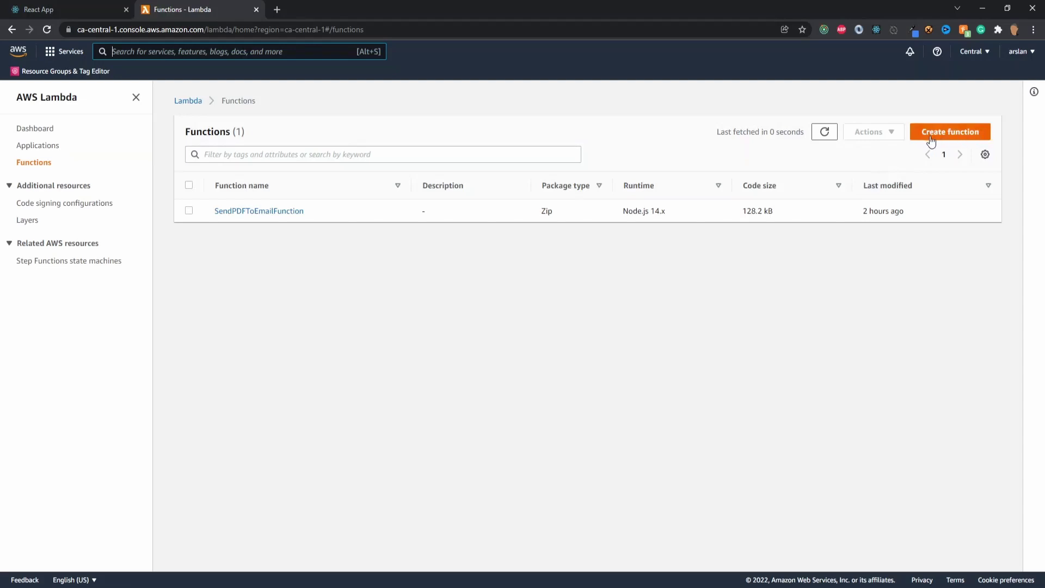
left_click(947, 137)
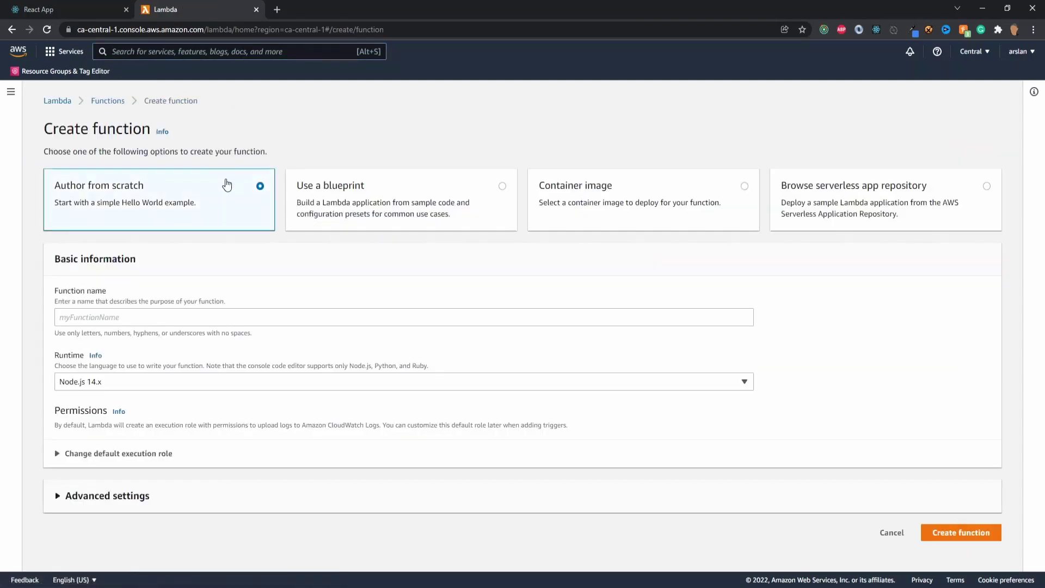
Step: Name the new Lambda function SendEmailPDFAttachmentFunctionTutorial and keep Node.js 14.x as its runtime
left_click(214, 321)
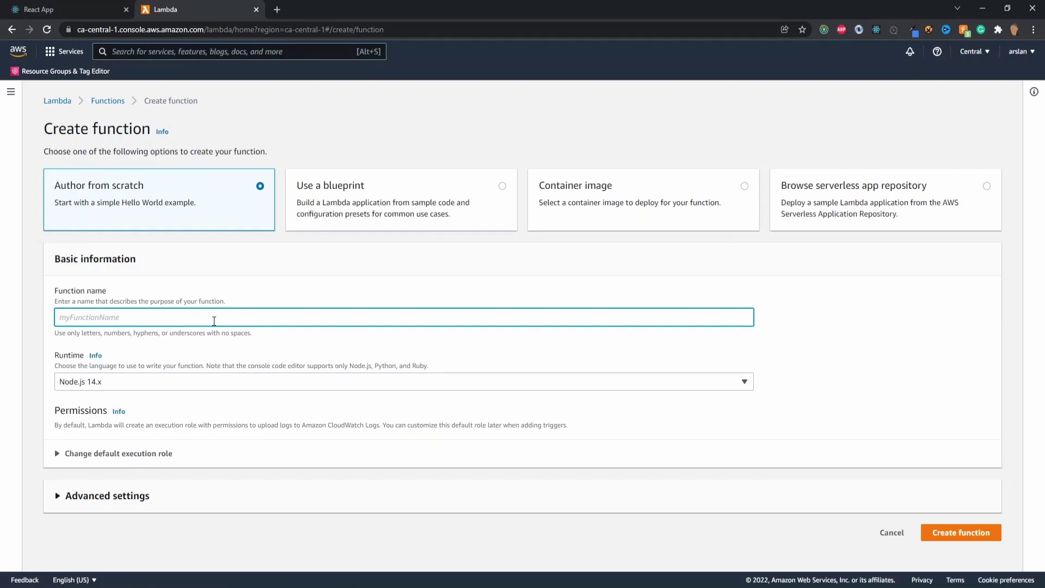
type("SendEmailPDFAttachmentFunctionTutorial")
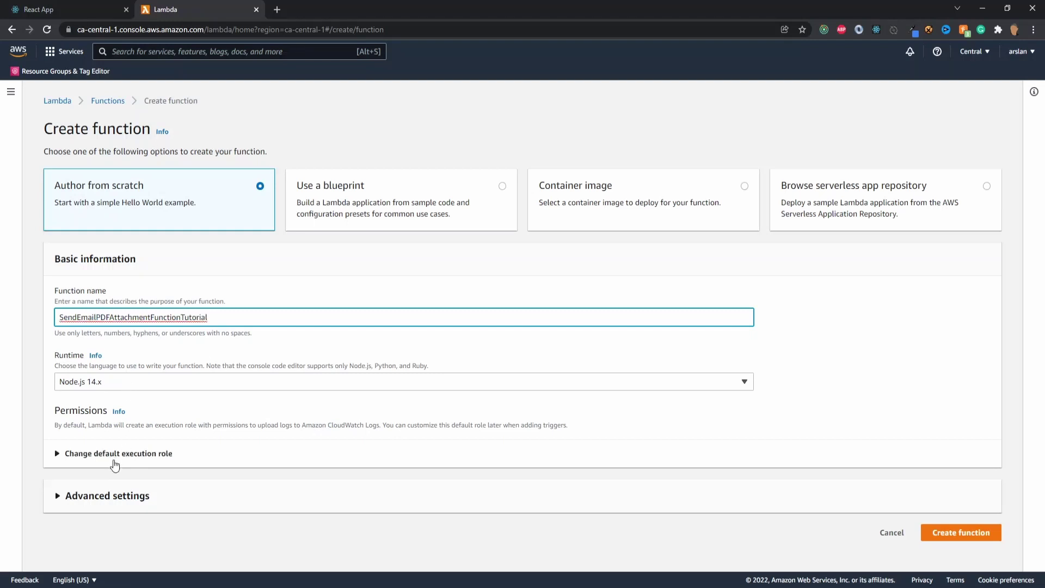
left_click(112, 388)
left_click(111, 388)
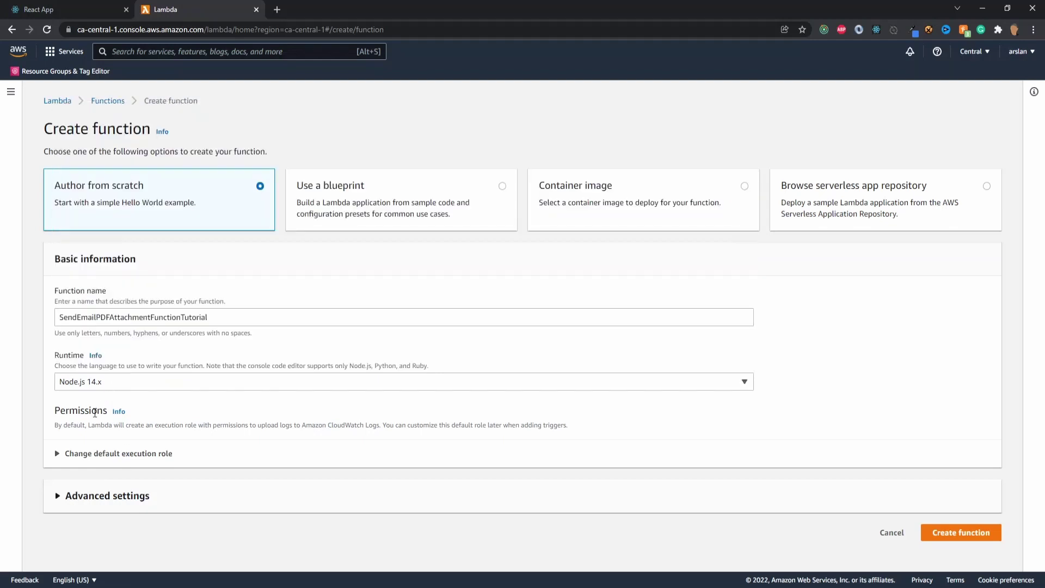
Step: Assign the existing role SendPDFAttachmentTutorialRole as the execution role, leave the advanced settings off and create the function
left_click(93, 454)
scroll(97, 453, "down", 1)
scroll(87, 453, "down", 1)
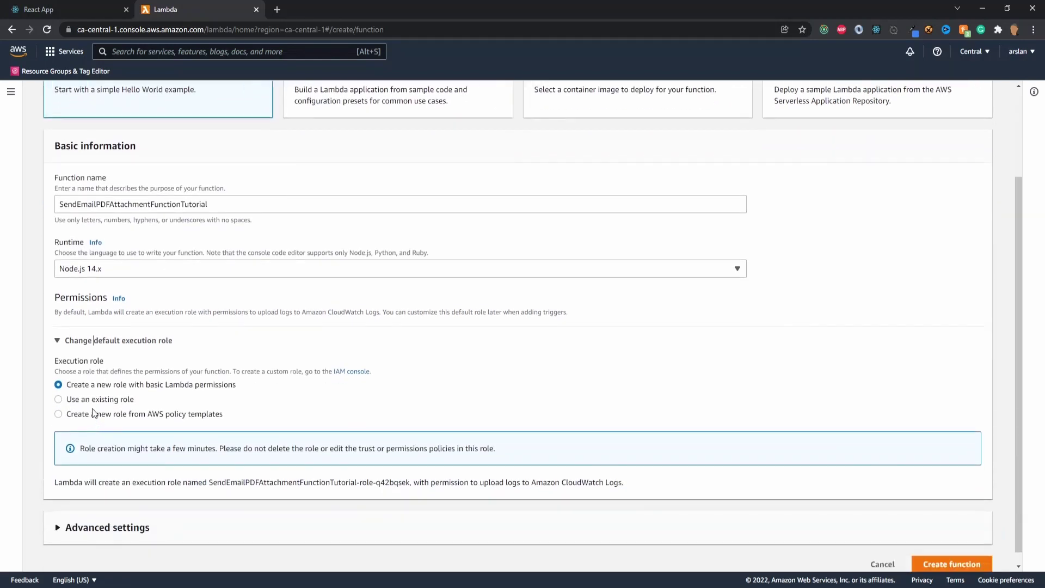
left_click(80, 401)
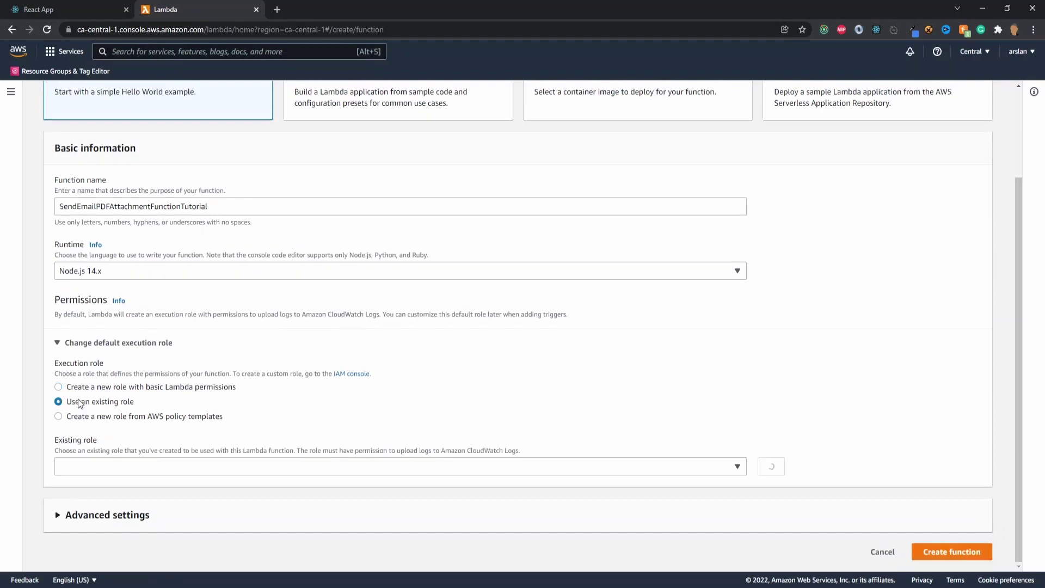
left_click(116, 468)
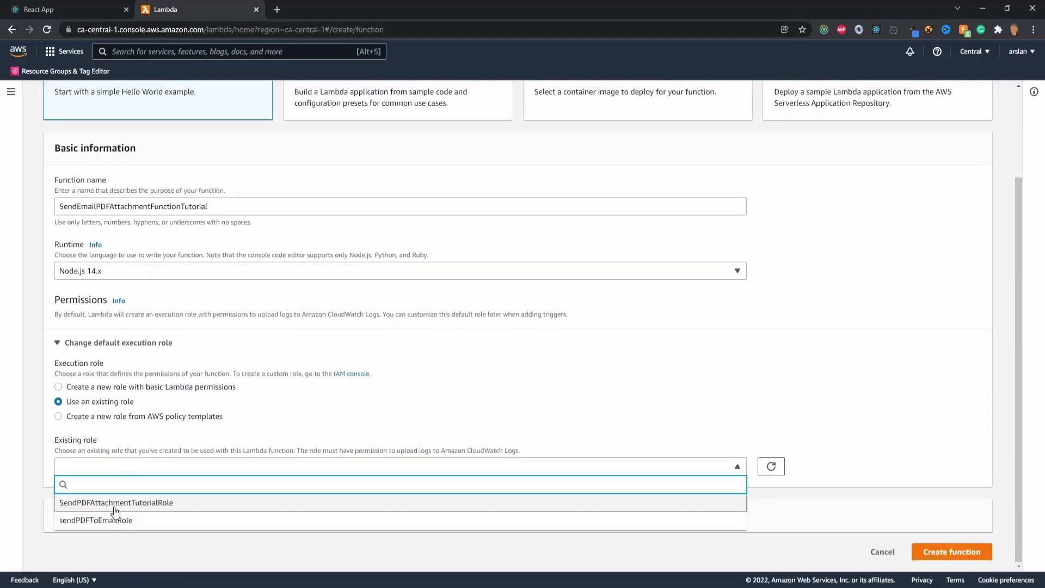
left_click(164, 506)
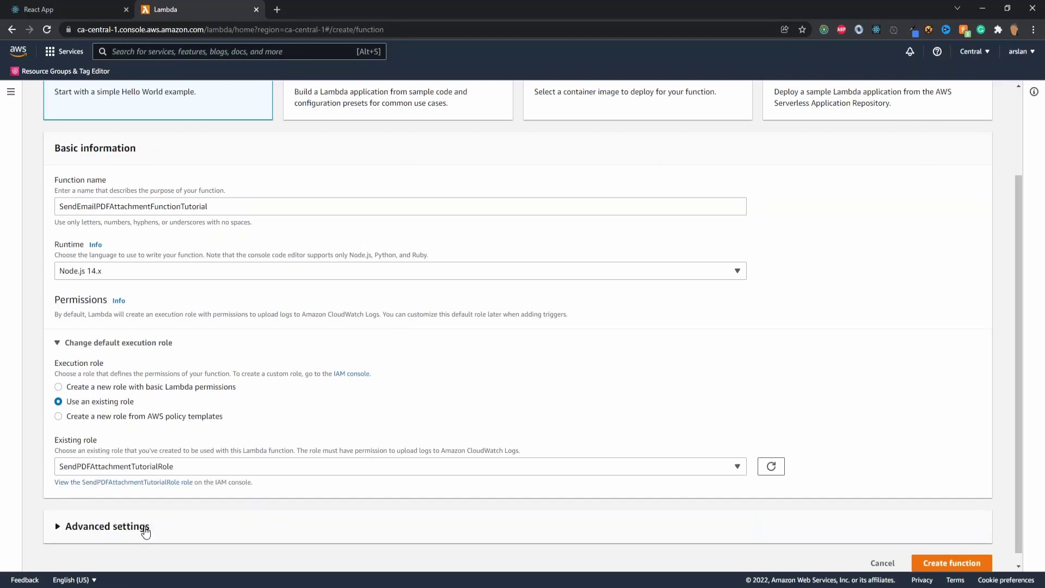
left_click(143, 526)
scroll(175, 465, "down", 2)
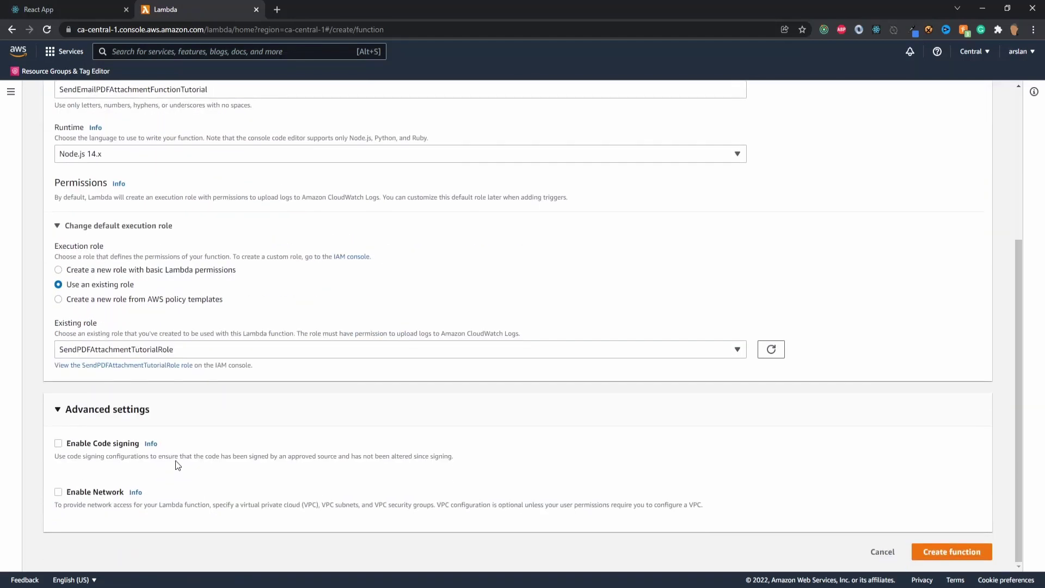
left_click(951, 551)
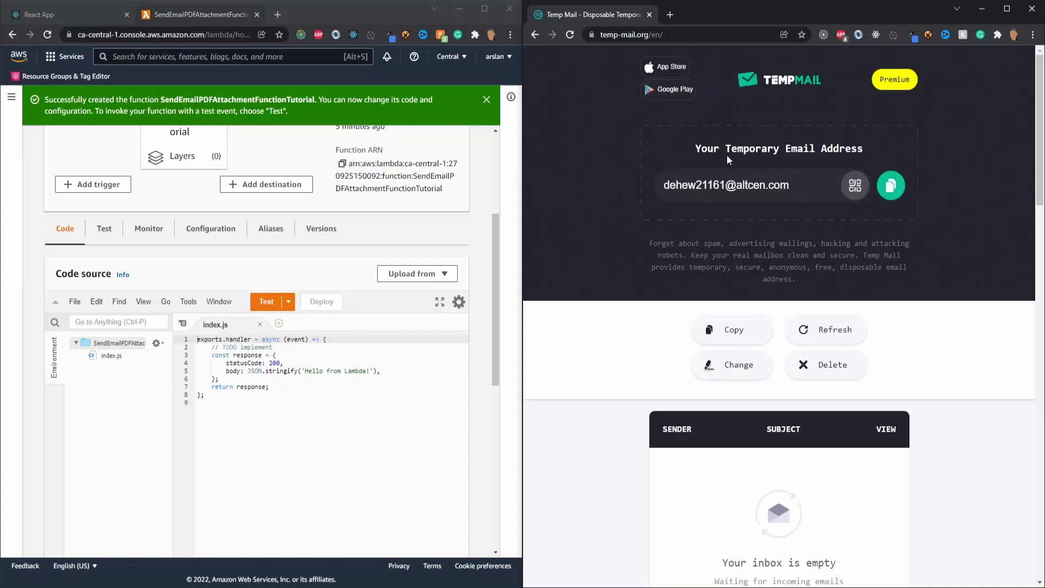
Step: Find Amazon Simple Email Service in the AWS console by searching for "ses" and start creating an identity
left_click(166, 71)
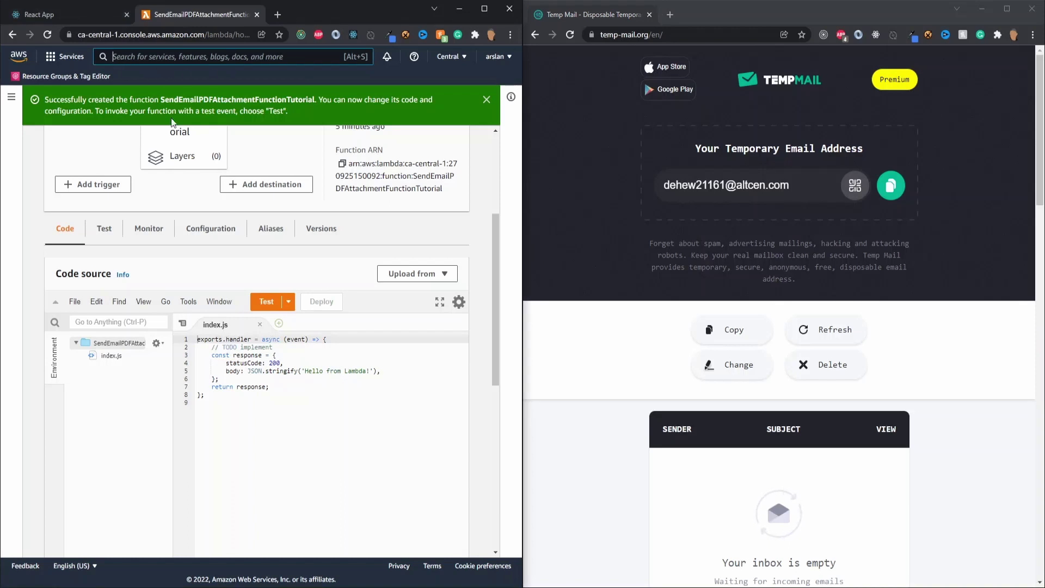
type("ses")
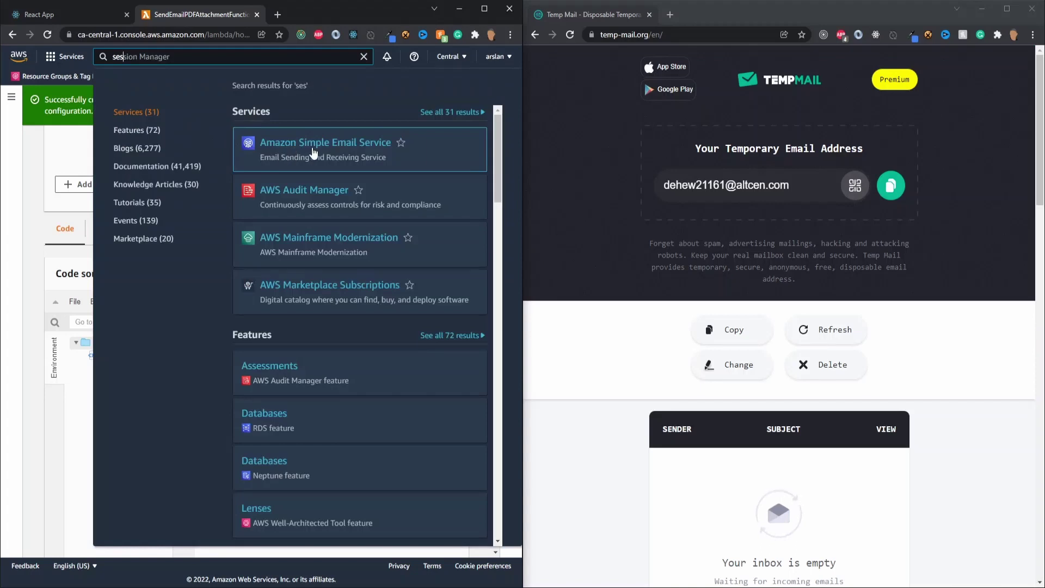
left_click(318, 147)
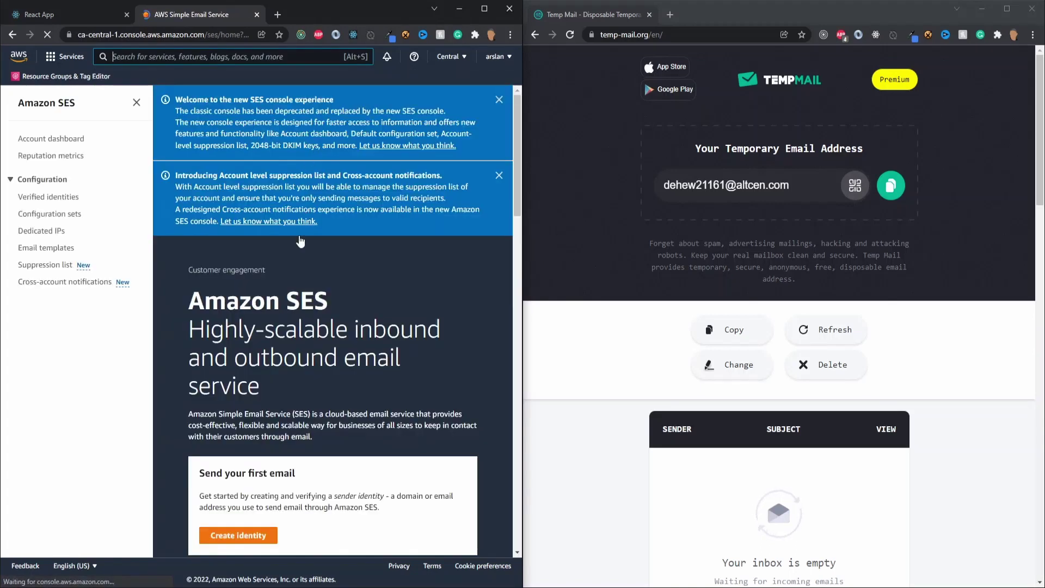
scroll(293, 395, "down", 3)
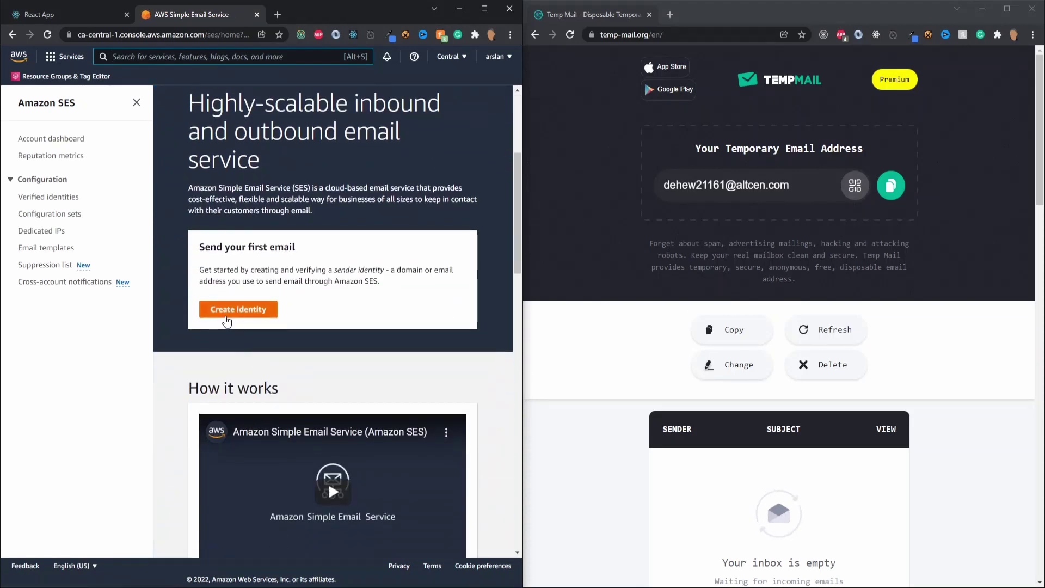
left_click(228, 309)
Step: Create an SES identity of type Email address using the temporary email address copied from the Temp Mail page
scroll(166, 378, "down", 1)
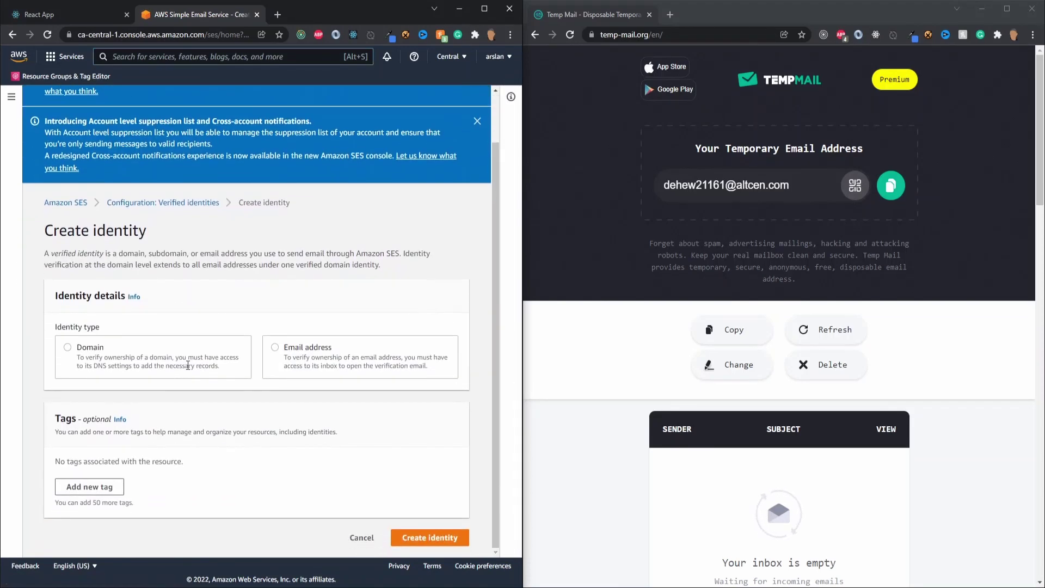
left_click(275, 348)
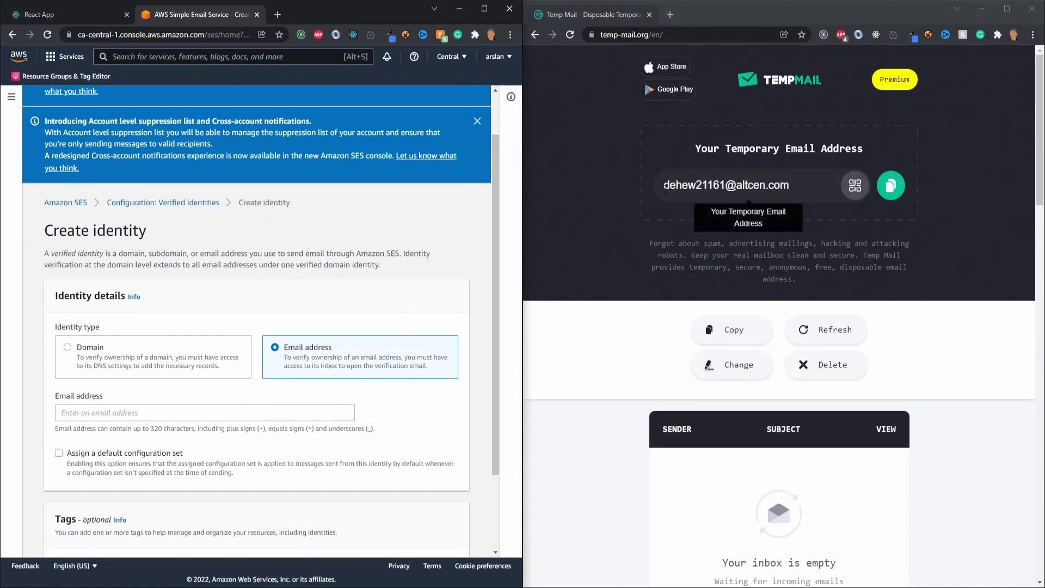
left_click_drag(664, 188, 792, 186)
key("ctrl+c")
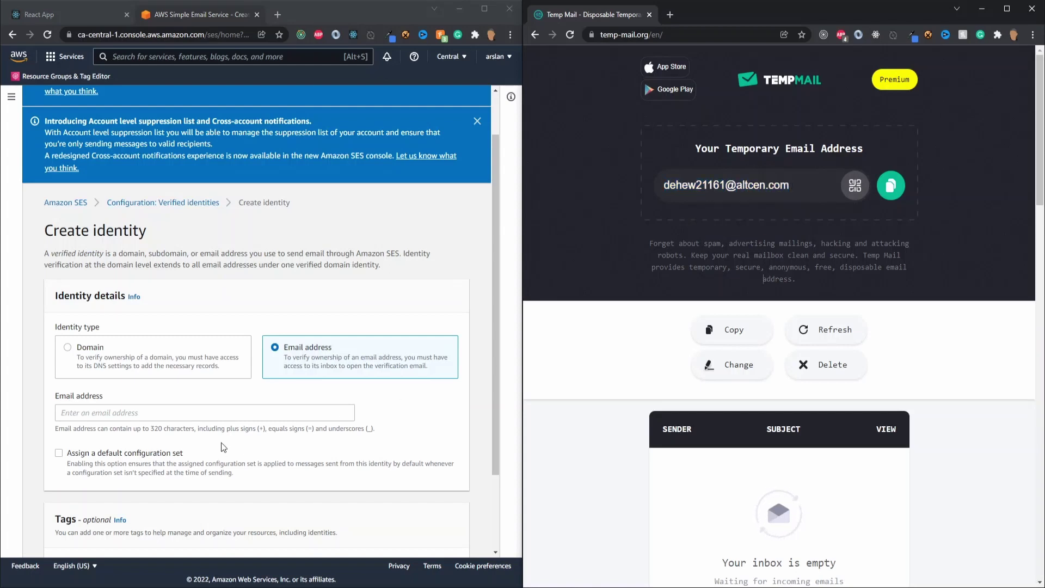
left_click(236, 412)
key("ctrl+v")
scroll(237, 408, "down", 2)
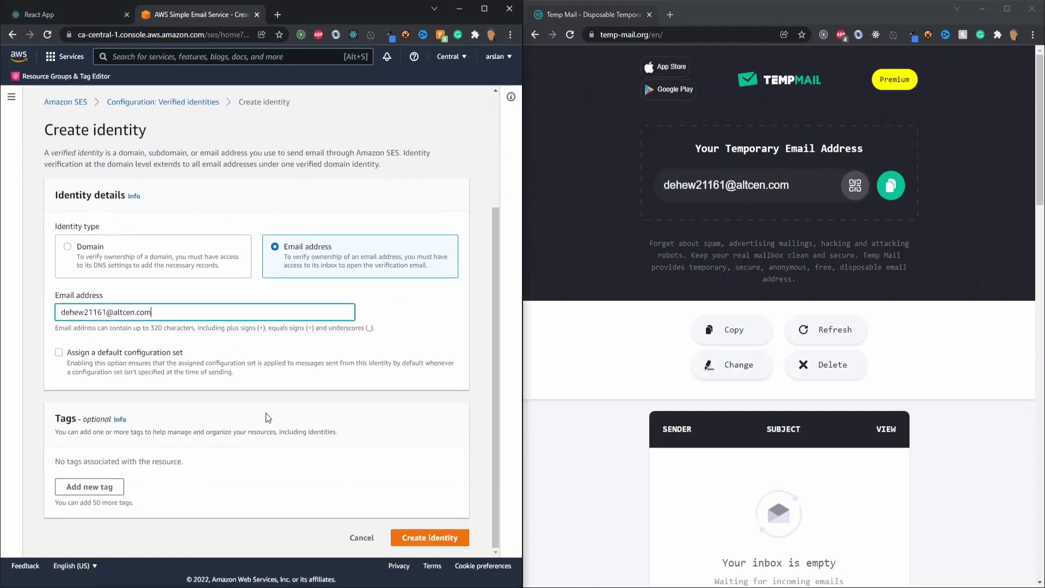
left_click(430, 538)
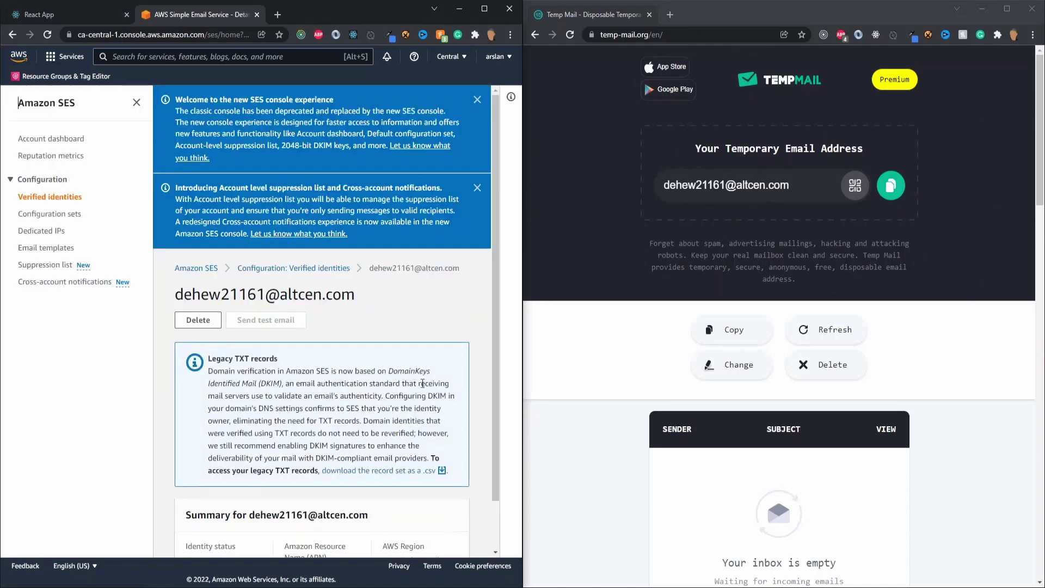
Step: Open the Amazon Web Services verification email in the Temp Mail inbox and follow its link to verify the address
scroll(553, 394, "down", 1)
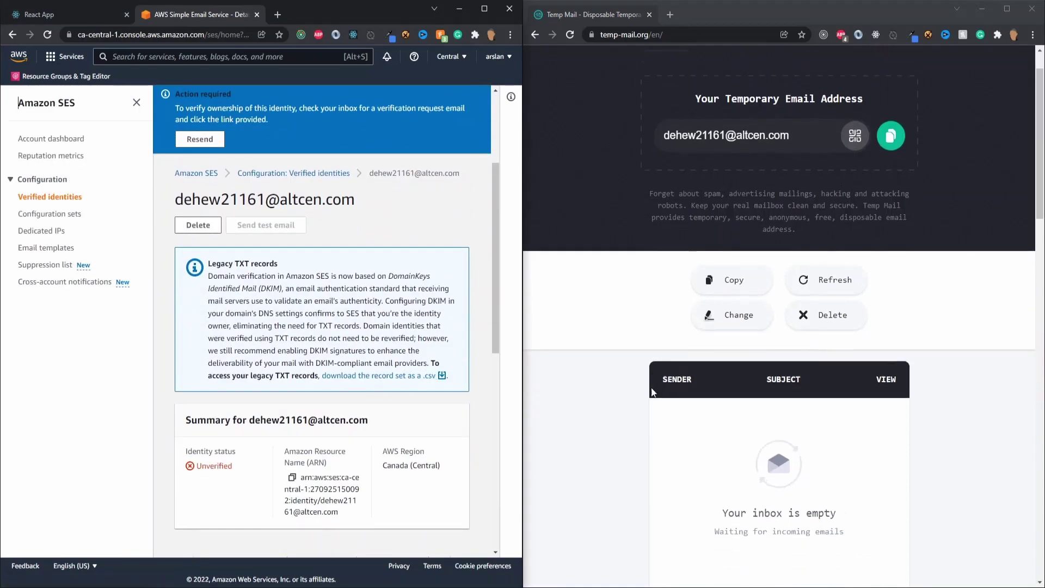
scroll(655, 436, "down", 1)
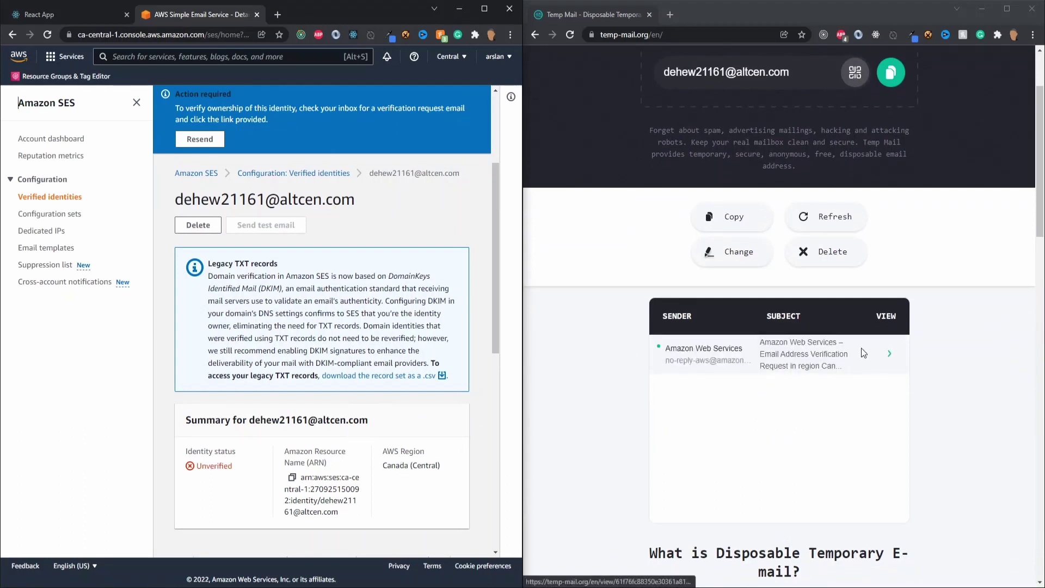
left_click(883, 352)
scroll(846, 381, "down", 4)
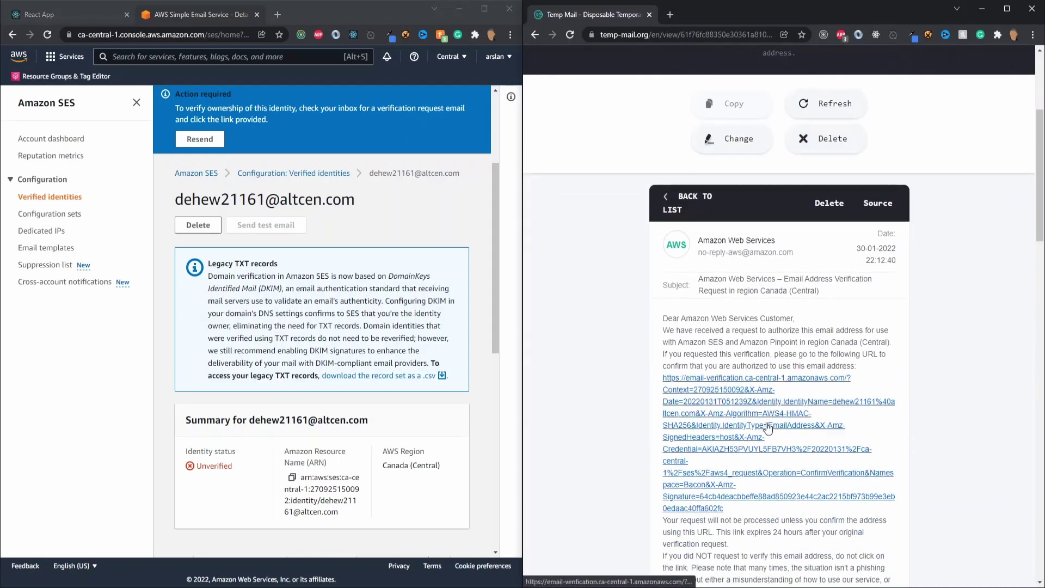
left_click(687, 405)
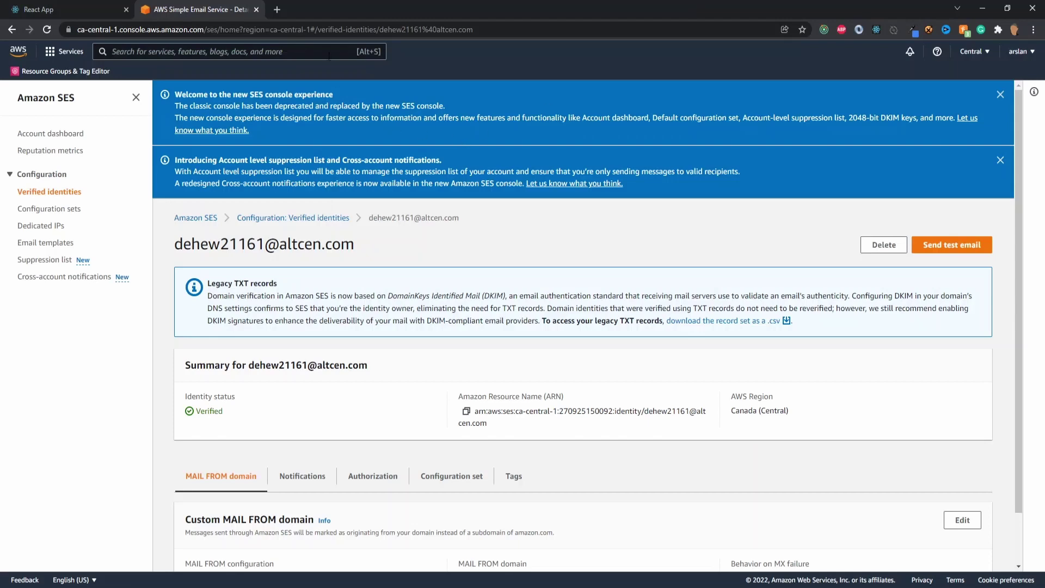
Step: Find the API Gateway service in the AWS console and start building a new HTTP API
left_click(328, 55)
type("api")
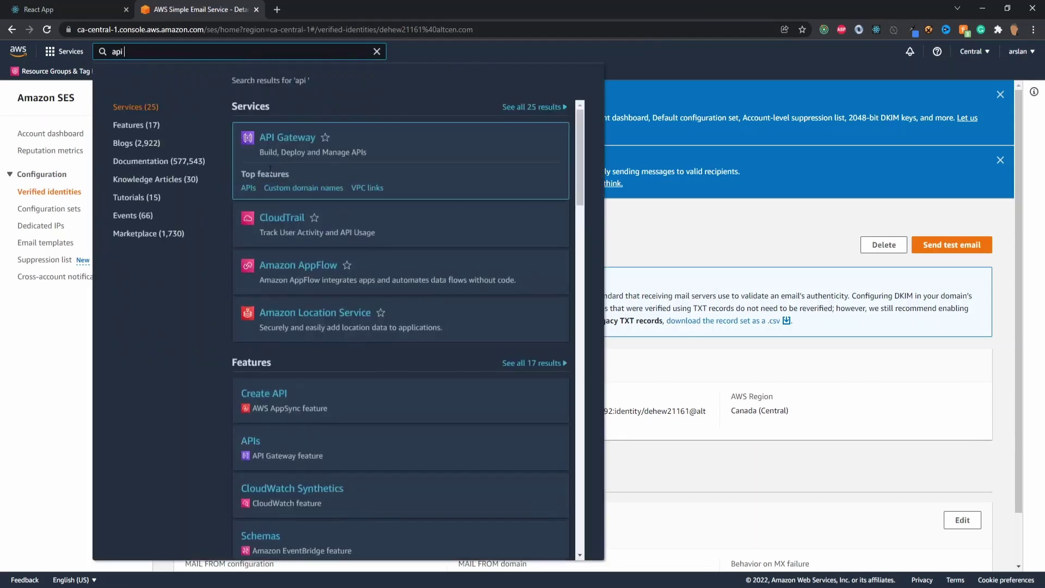
left_click(283, 140)
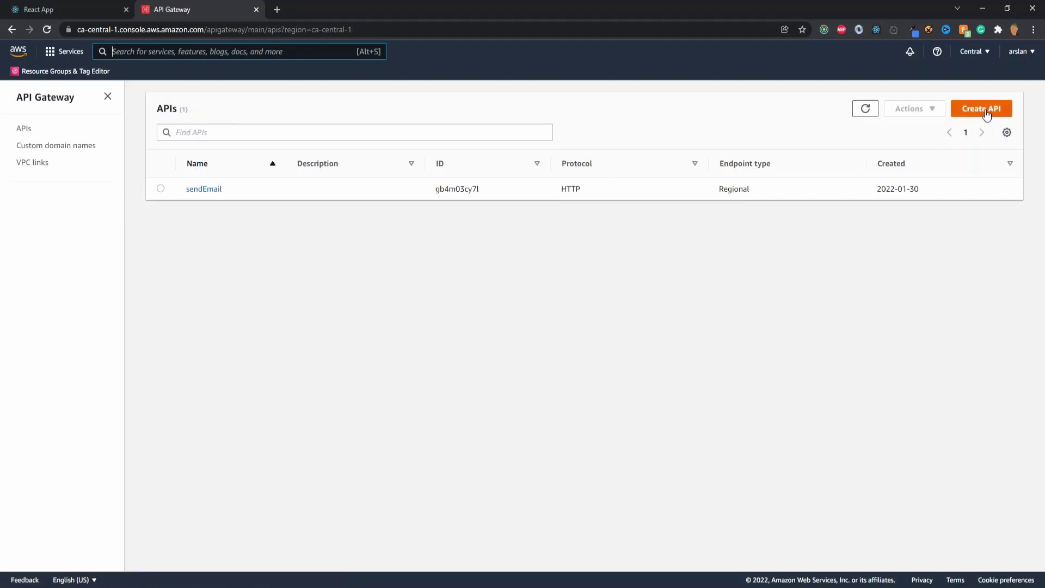
left_click(982, 112)
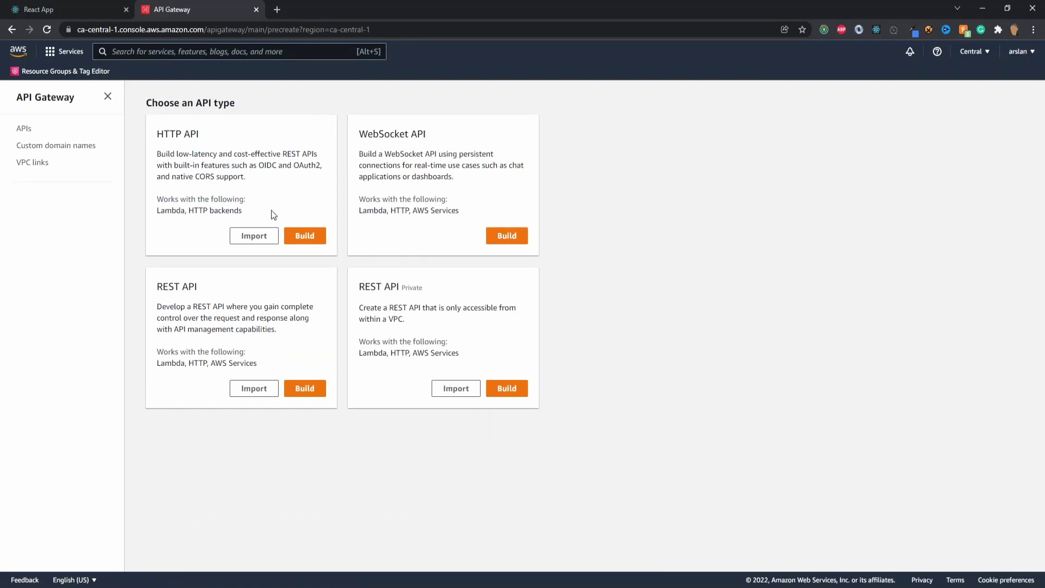
left_click(298, 238)
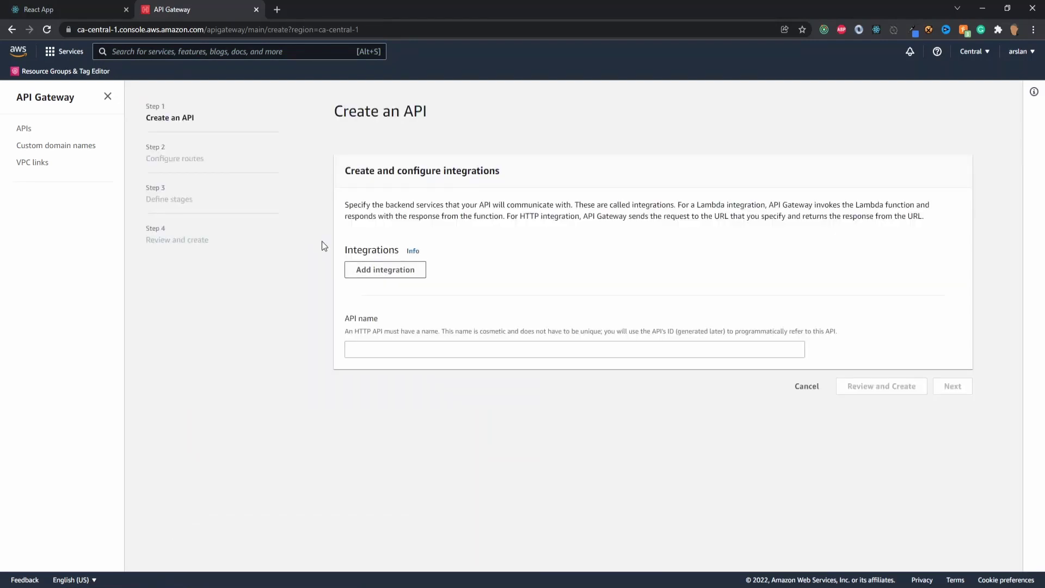
Step: Name the API SendPDFAttachmentTutorialAPI and create it without integrations or routes, keeping the auto-deployed $default stage
left_click(385, 348)
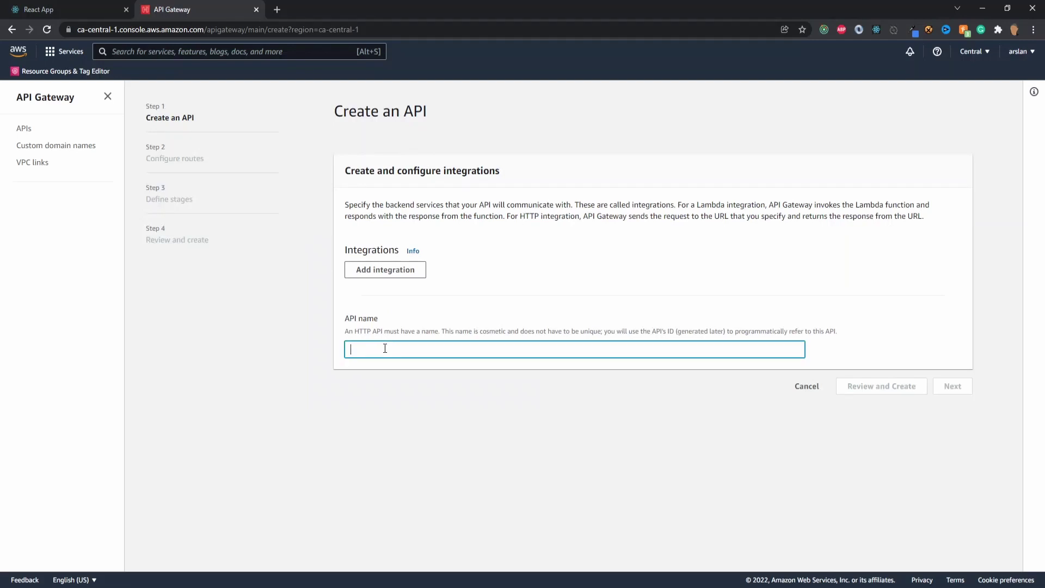
type("Send")
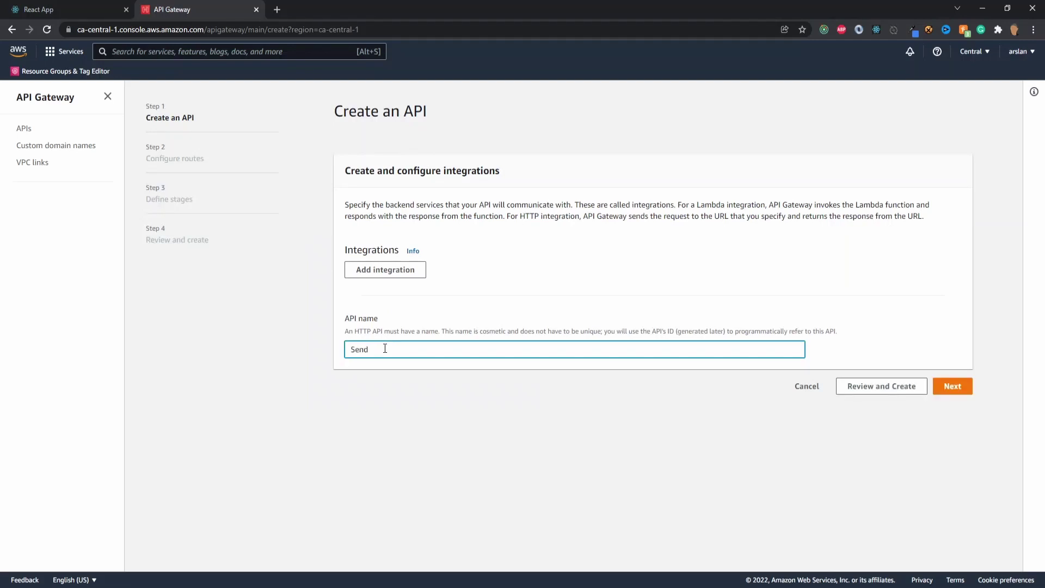
type("PDFAttachmn")
type("ntTutorialAPI")
left_click(947, 386)
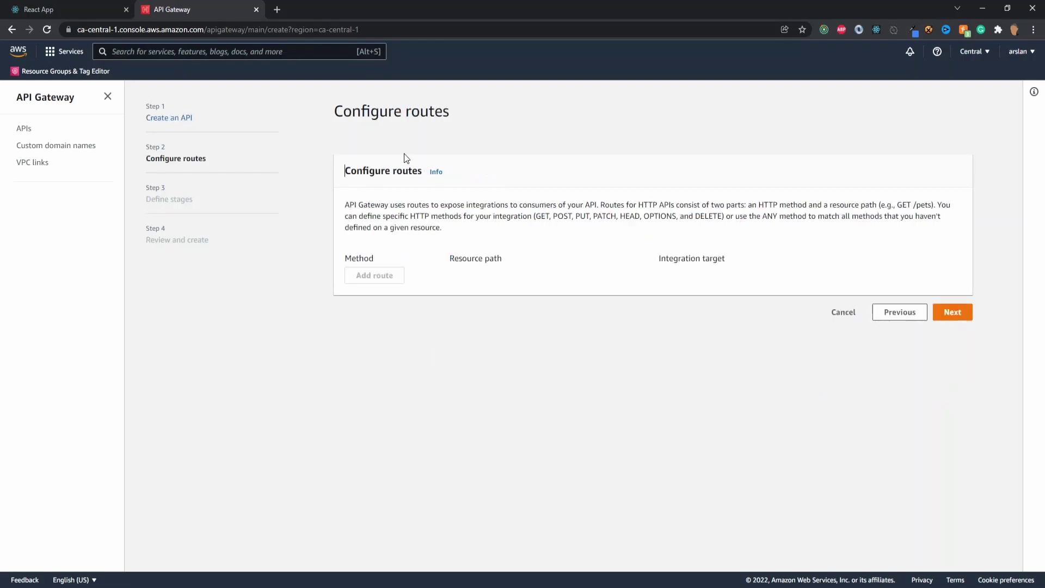
left_click(954, 316)
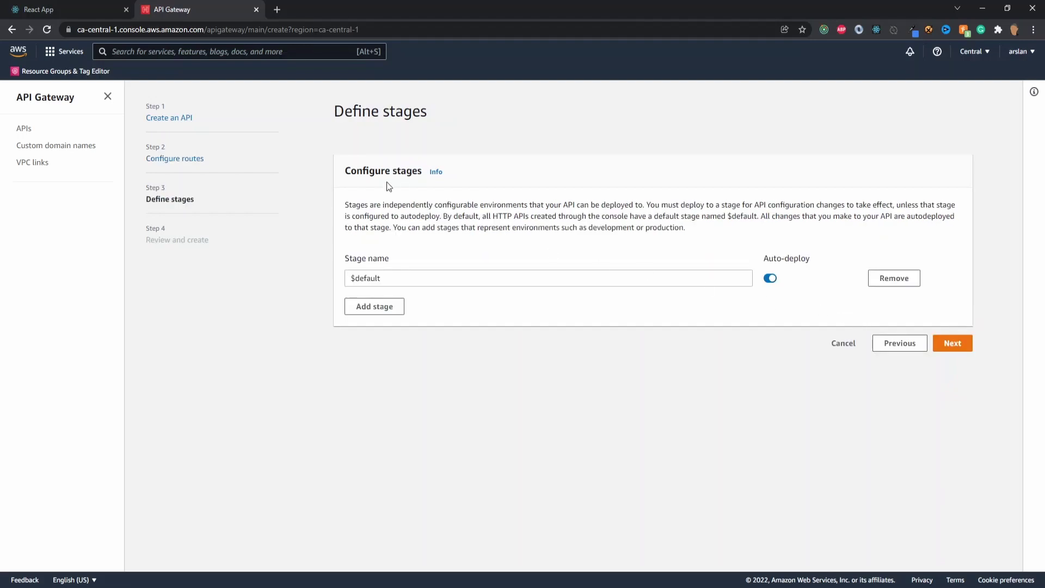
left_click(968, 345)
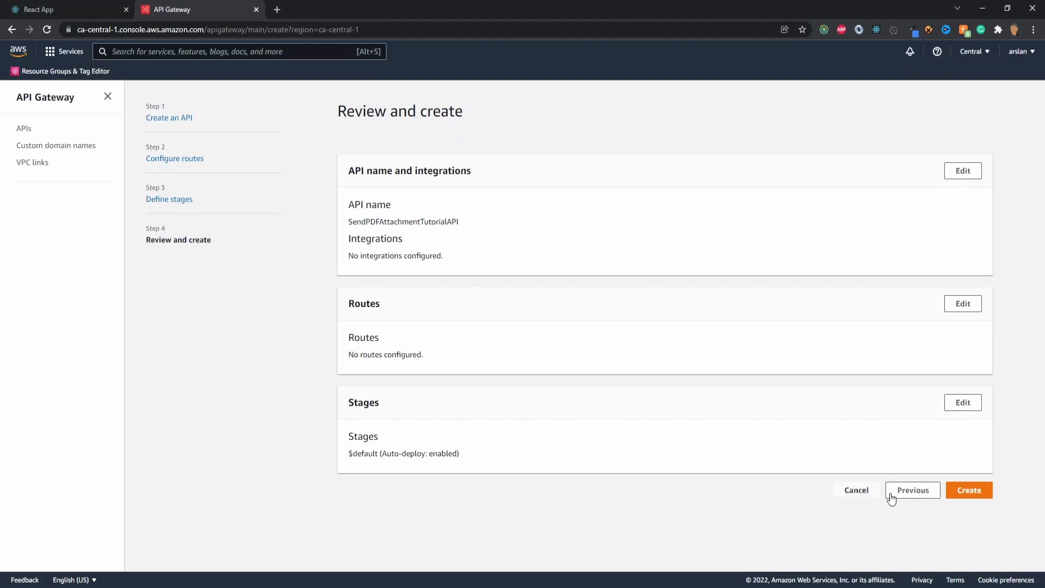
left_click(959, 496)
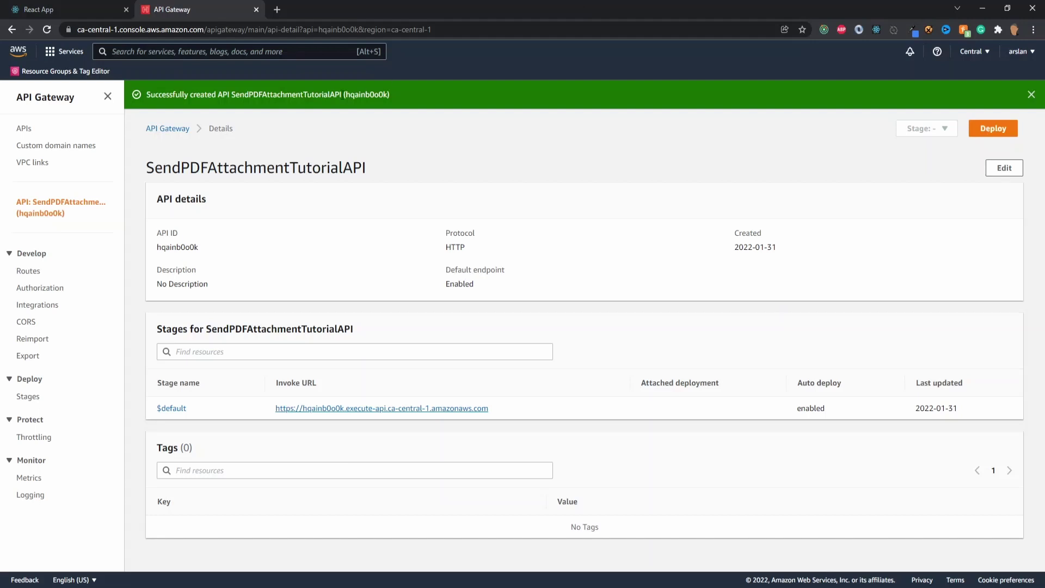
Step: Create a POST route with the path /sendEmail for the SendPDFAttachmentTutorialAPI
left_click(28, 272)
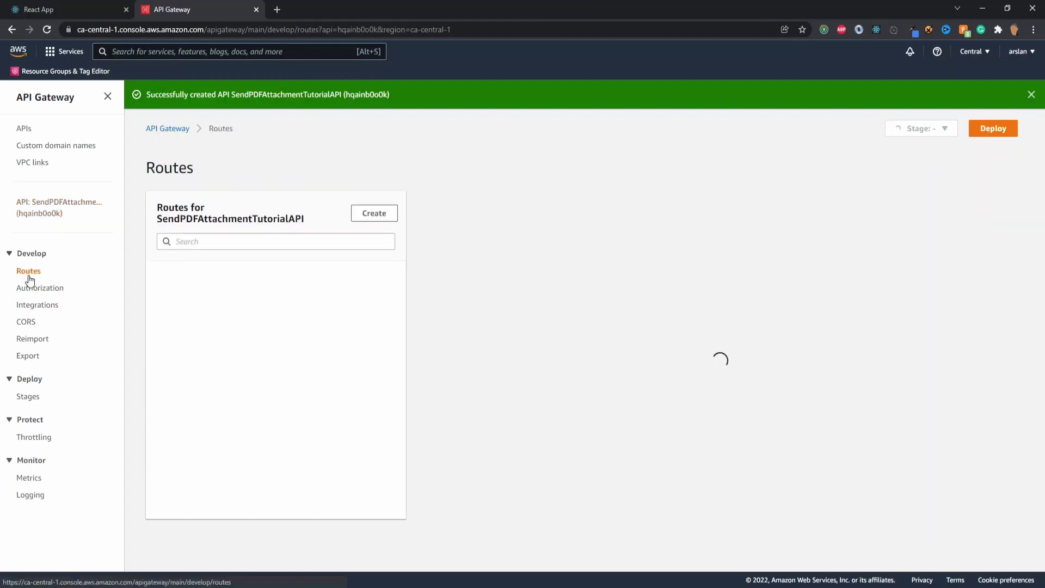
left_click(374, 214)
left_click(275, 257)
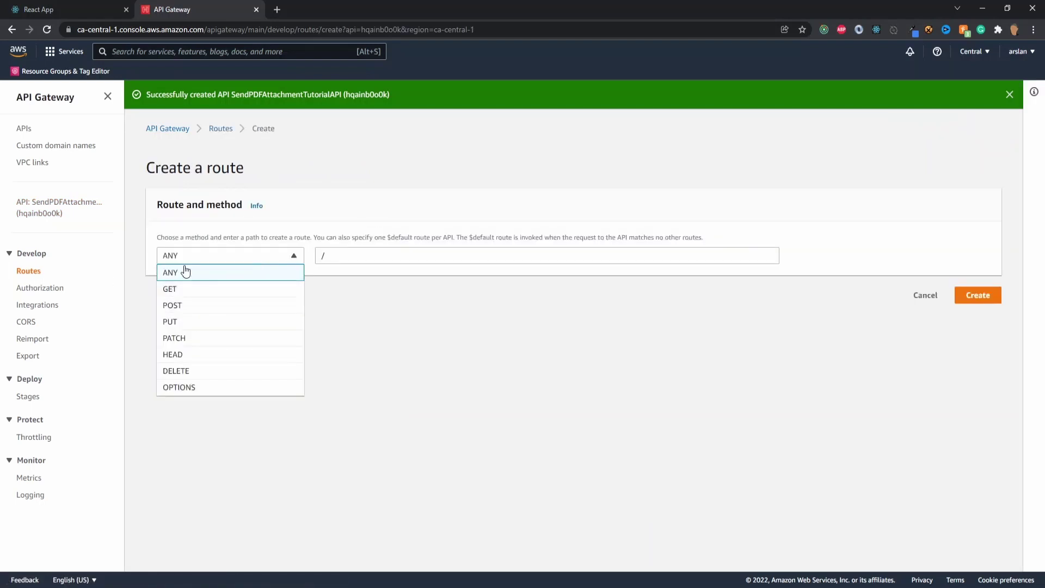
left_click(172, 305)
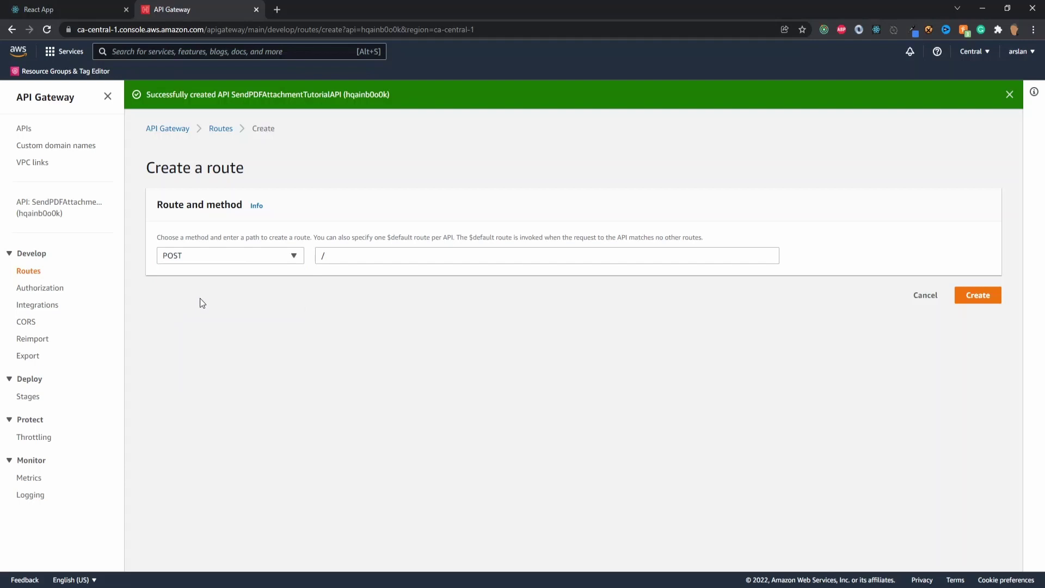
left_click(342, 260)
type("sendEmail")
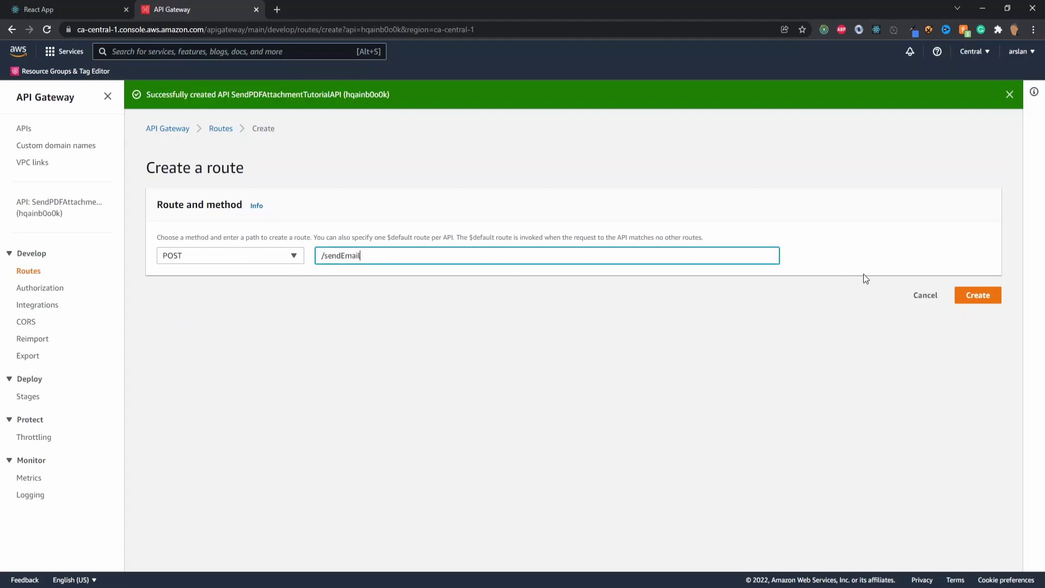
left_click(975, 296)
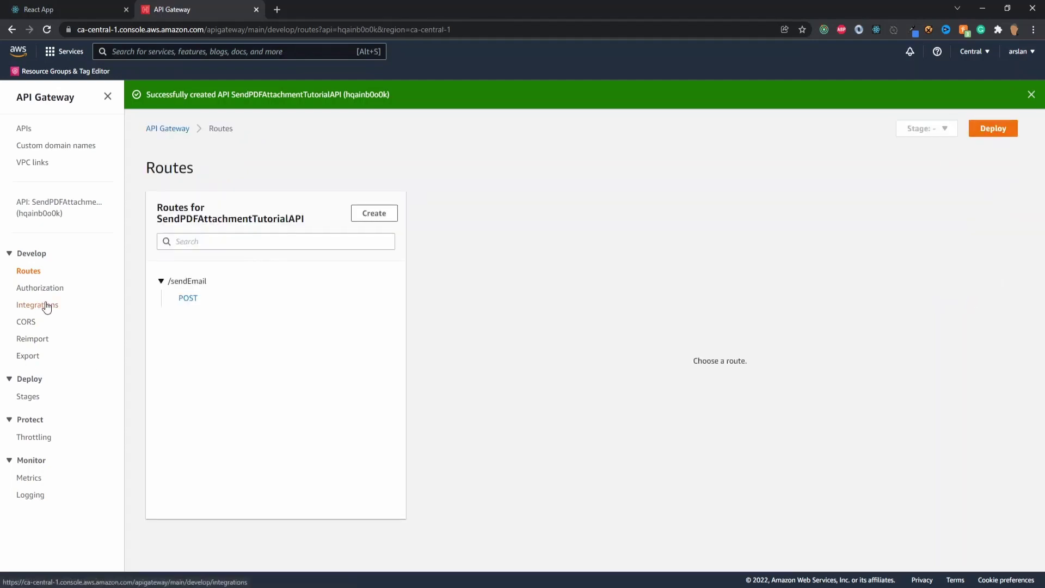
Step: Create and attach a Lambda function integration targeting SendEmailPDFAttachmentFunctionTutorial to the POST /sendEmail route, keeping the invoke permission granted
left_click(187, 297)
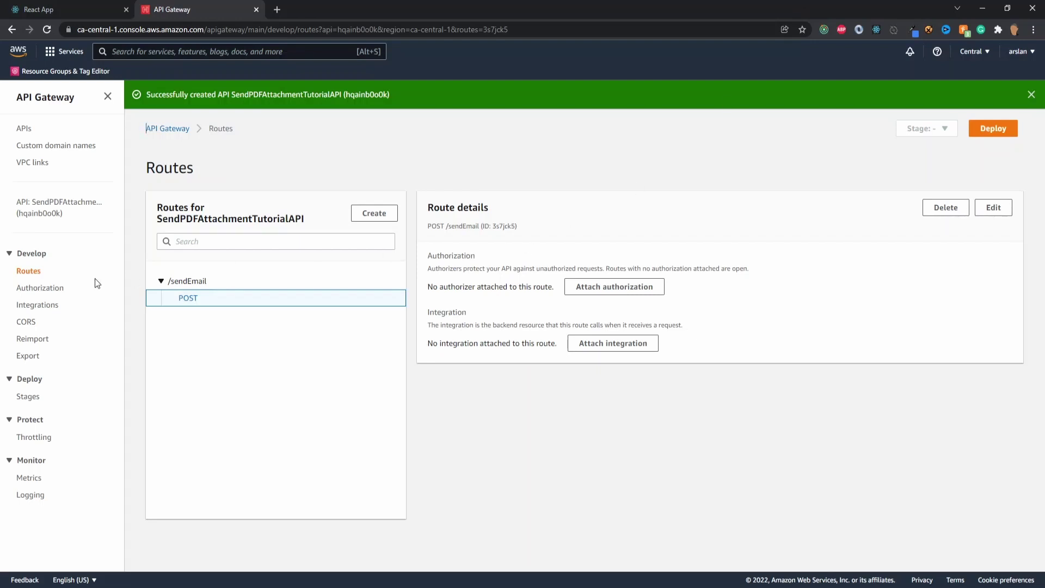
left_click(37, 310)
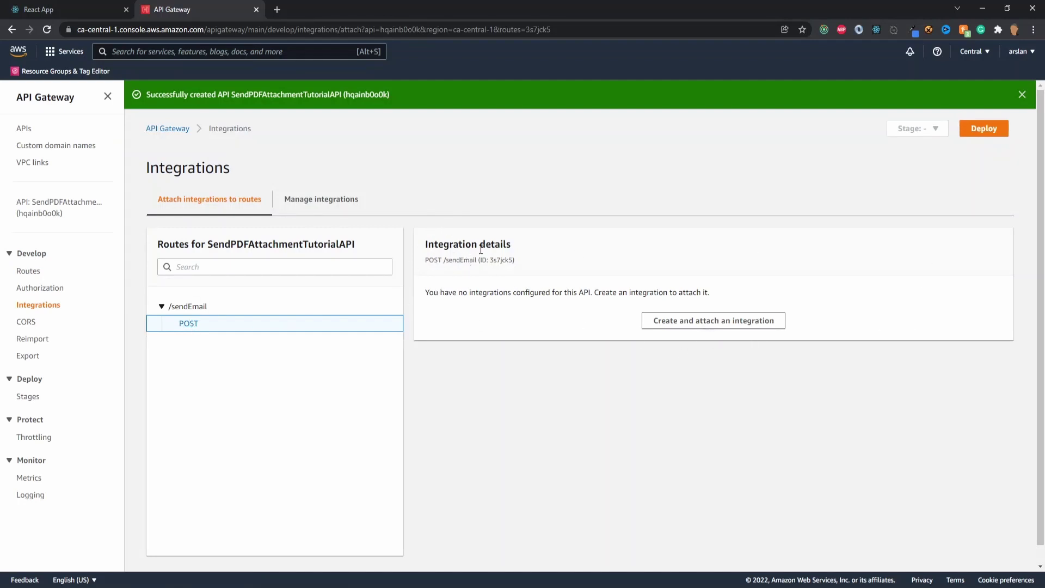
left_click(682, 330)
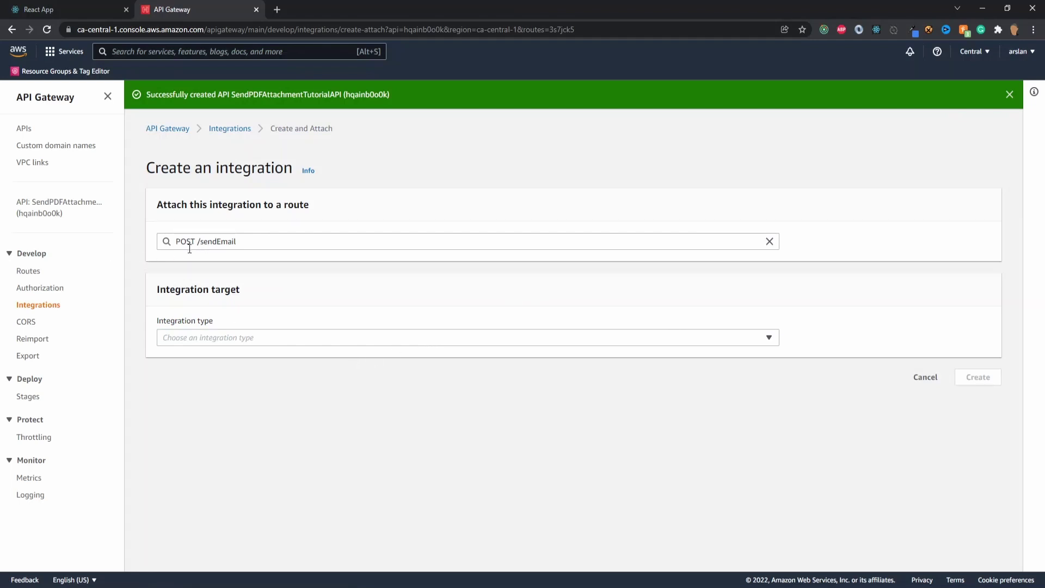
left_click(200, 338)
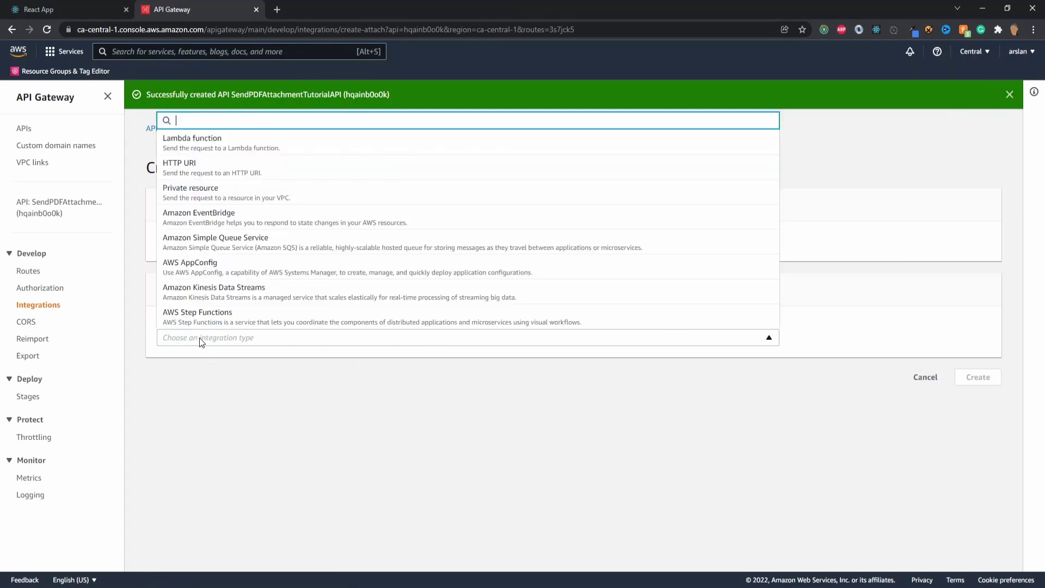
left_click(182, 139)
scroll(260, 403, "down", 3)
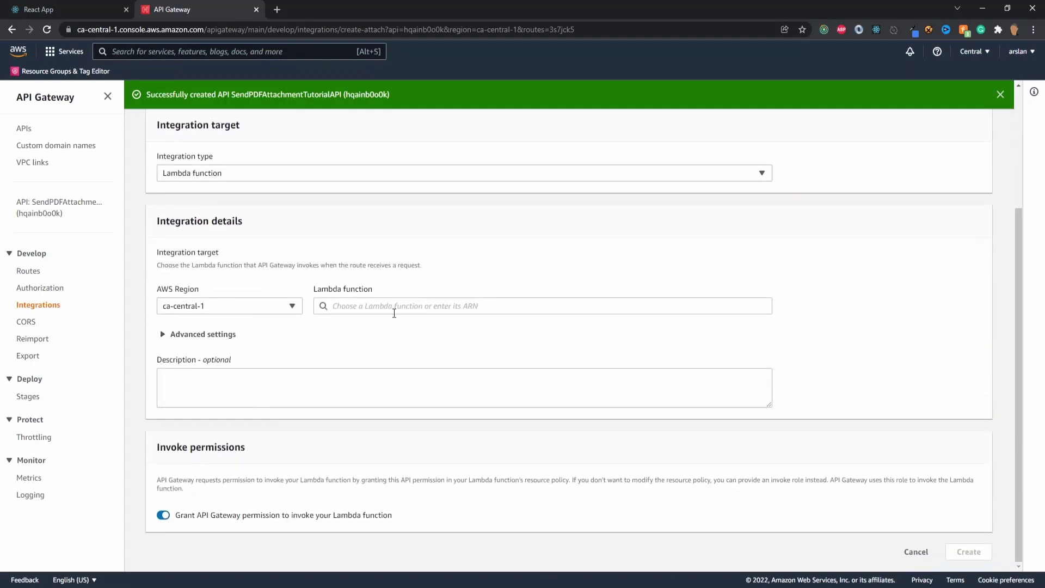
left_click(380, 307)
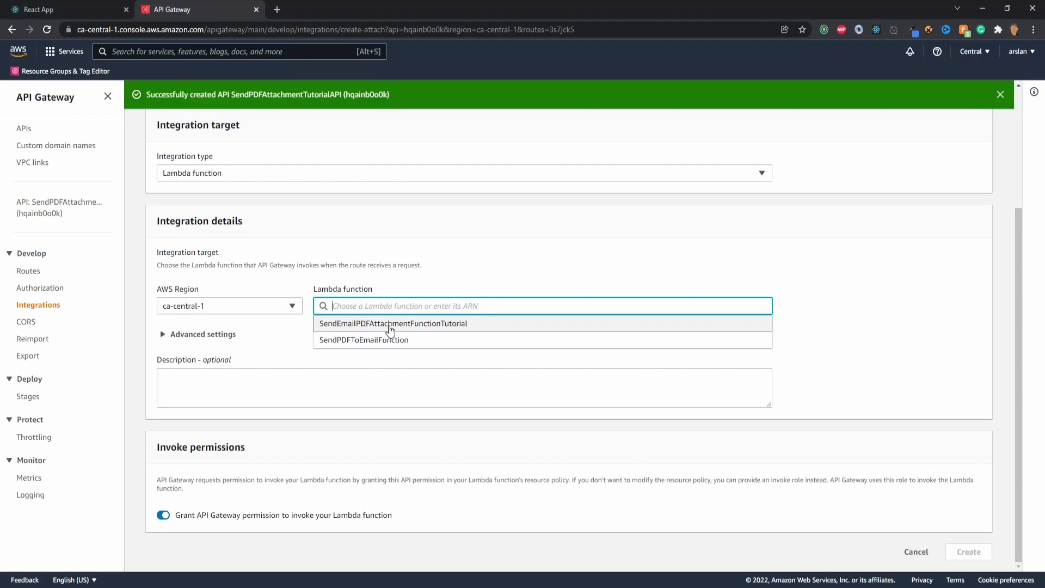
left_click(448, 325)
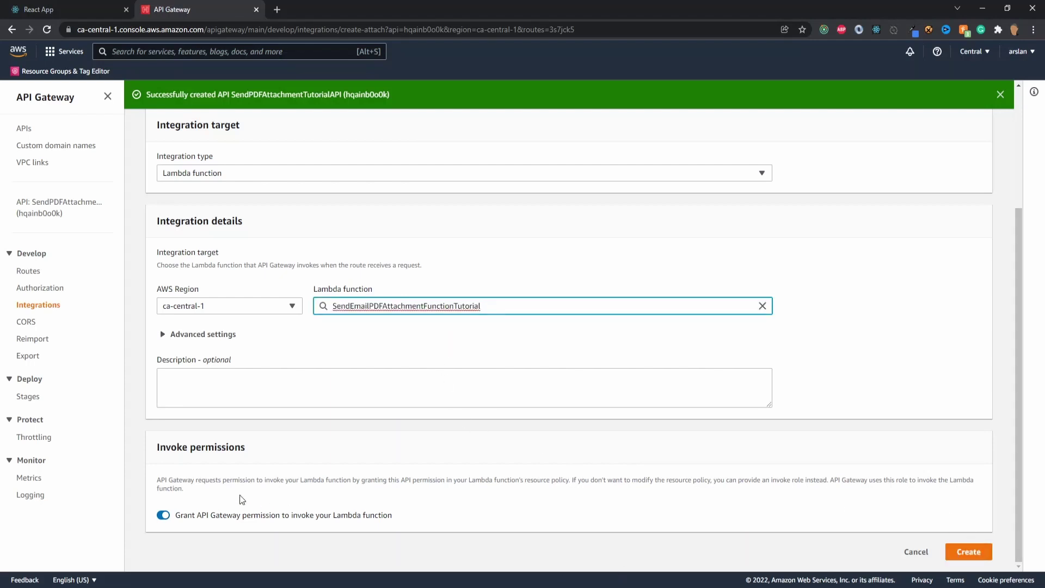
left_click(952, 551)
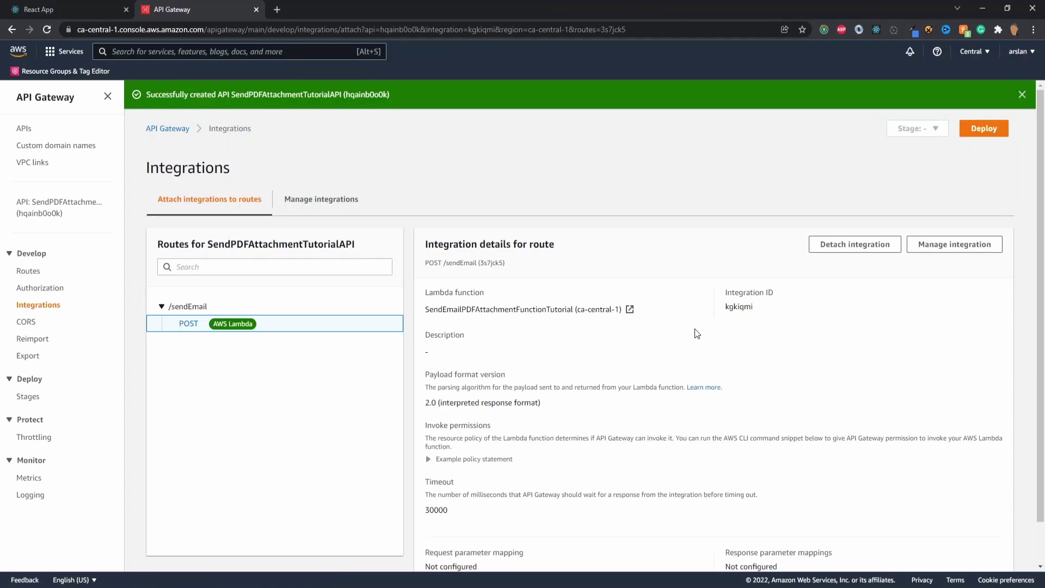
Step: Switch to Visual Studio Code and add a form element containing a self-closing input inside the App div in App.js
key("alt+Tab")
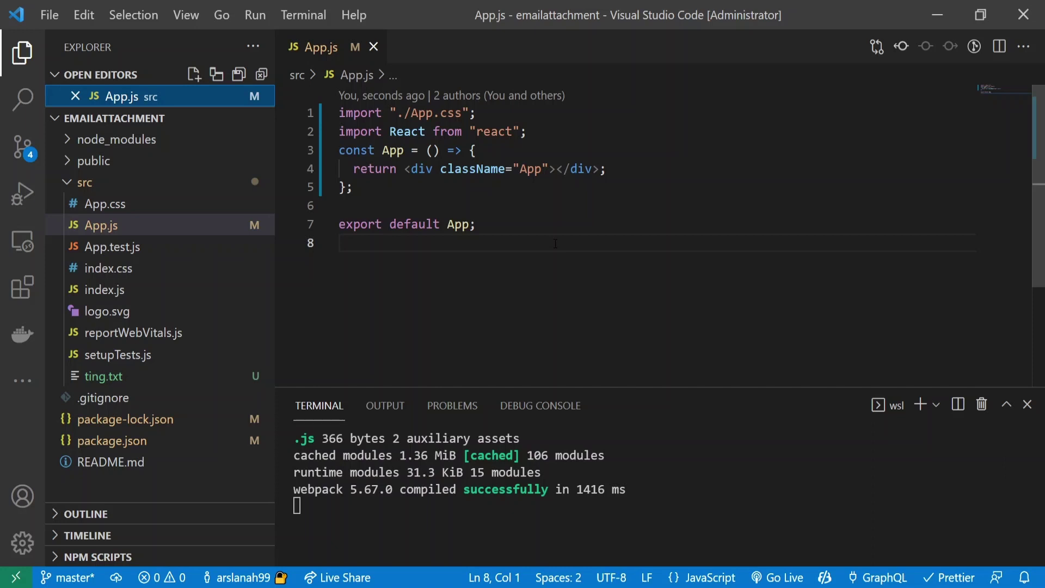
left_click(556, 169)
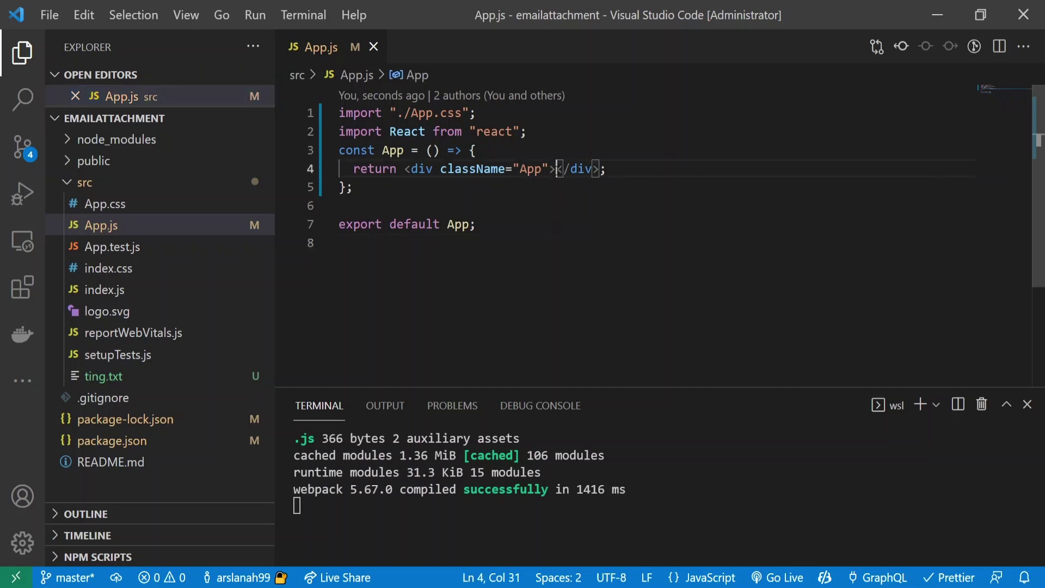
key("Return")
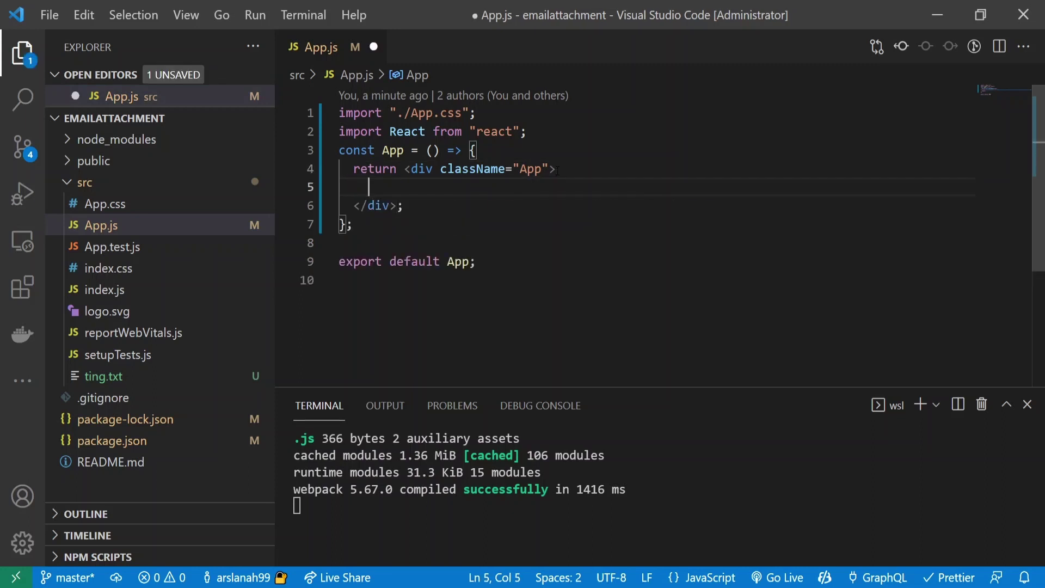
type("<form>")
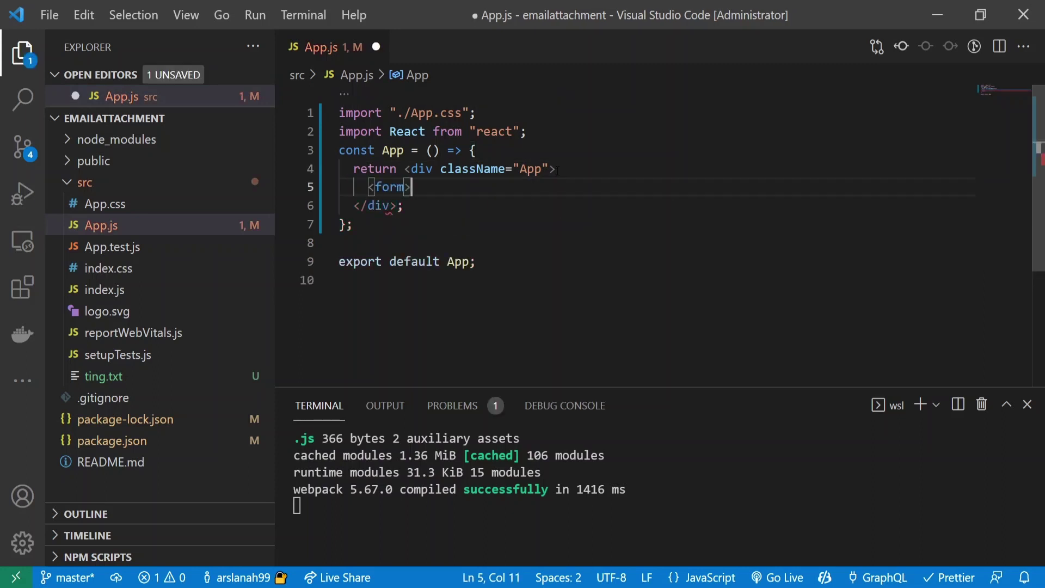
key("Return")
type("<input />")
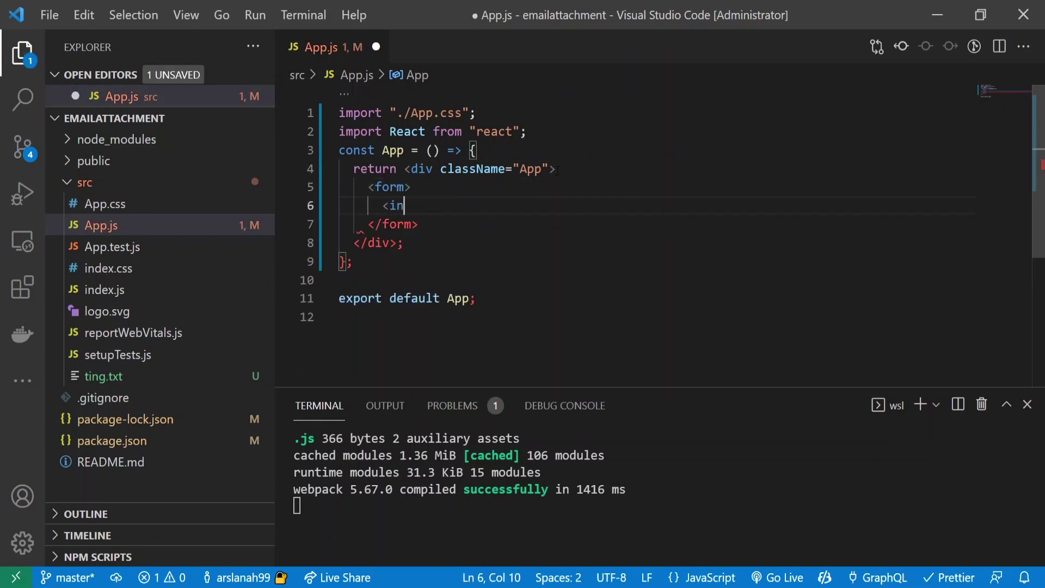
key("Left")
key("Left")
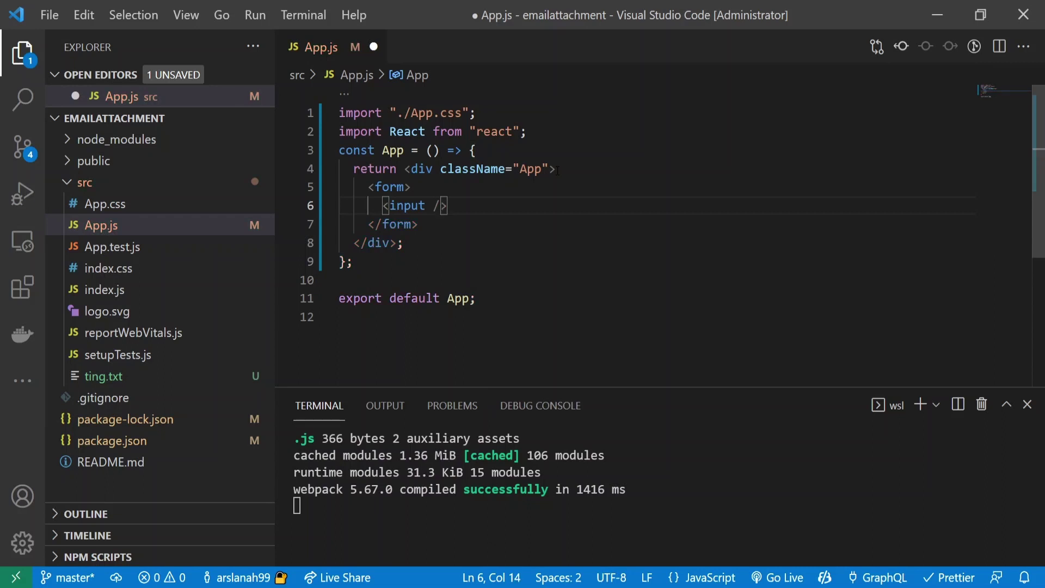
Step: Give the form's input the attributes type="file" and accept="application/pdf"
type("type=\"fil")
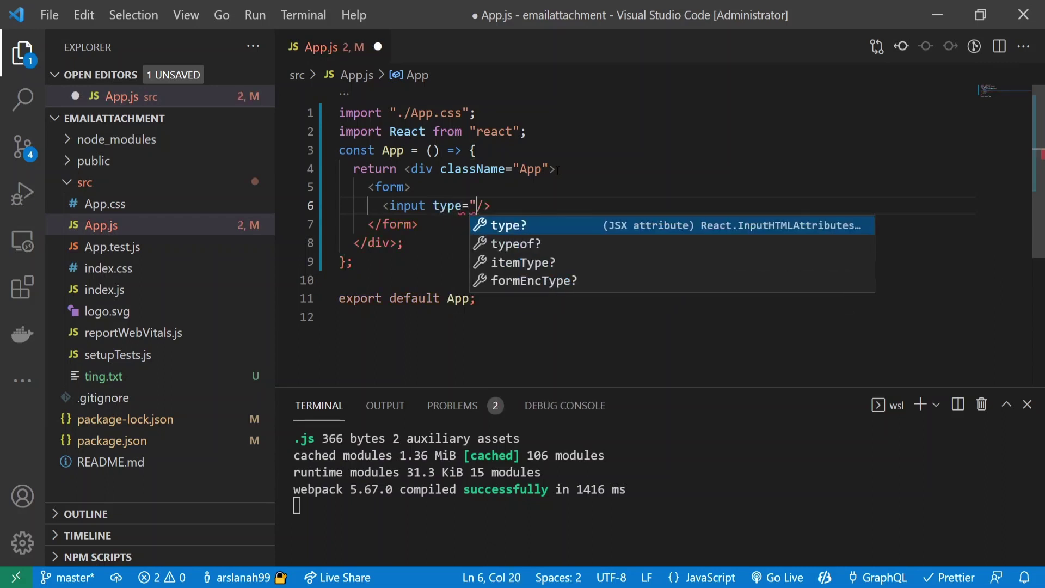
type("e\" ")
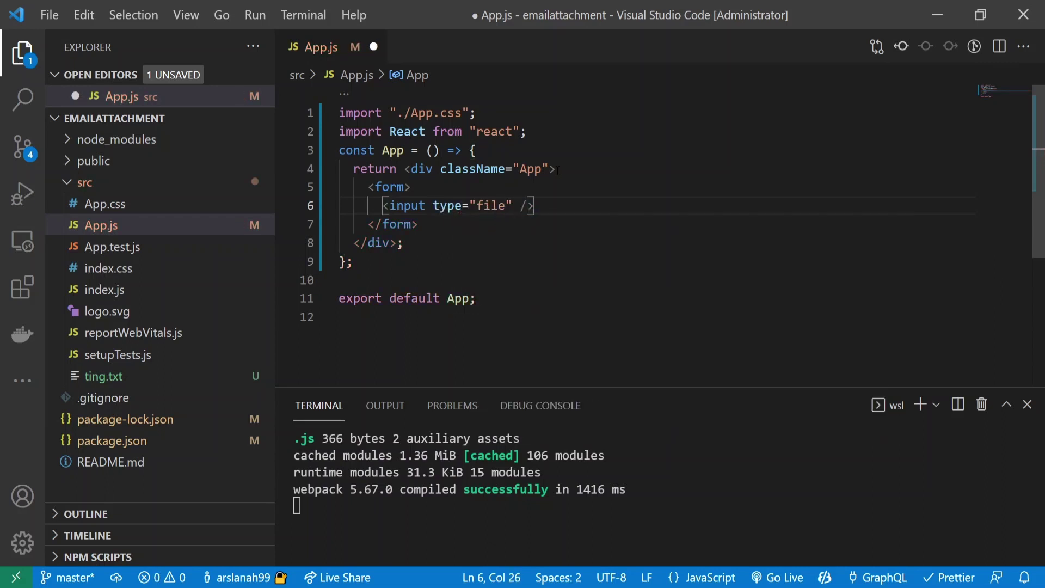
type("accept=\"")
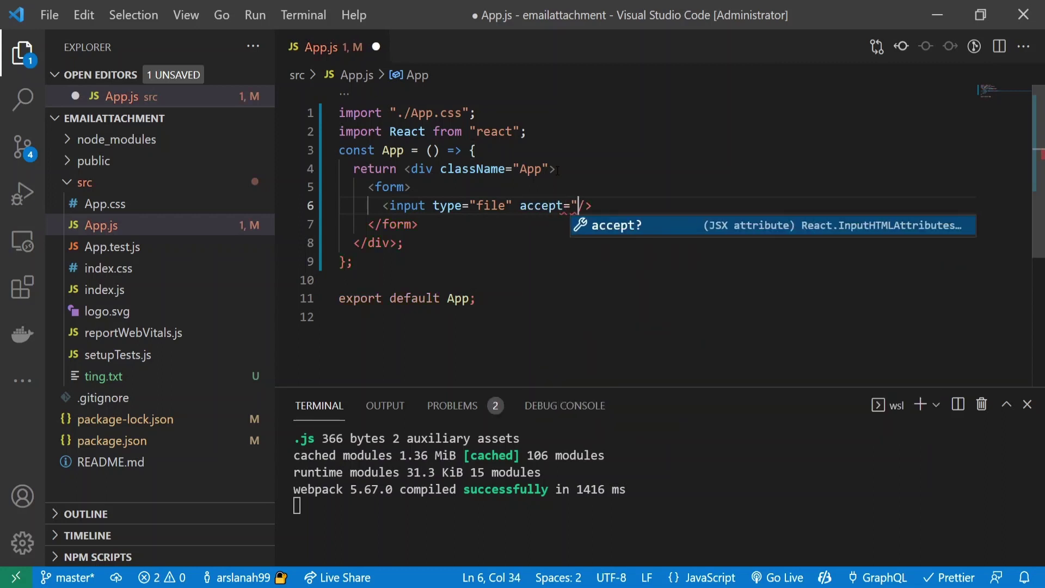
key("Escape")
type("\"")
key("Left")
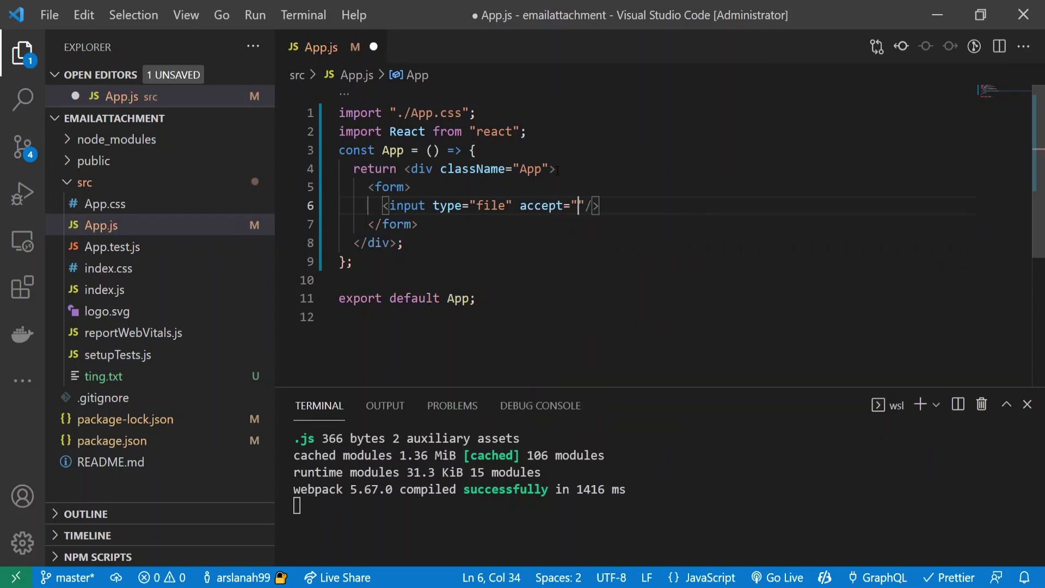
type("applicai")
key("BackSpace")
key("BackSpace")
key("BackSpace")
type("ca")
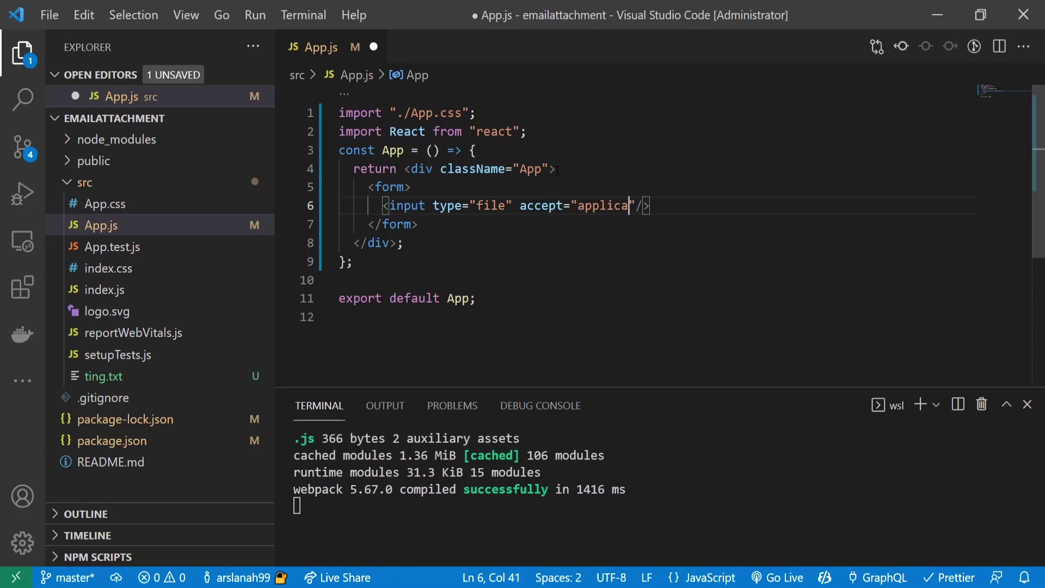
type("tion/pdf")
key("Right")
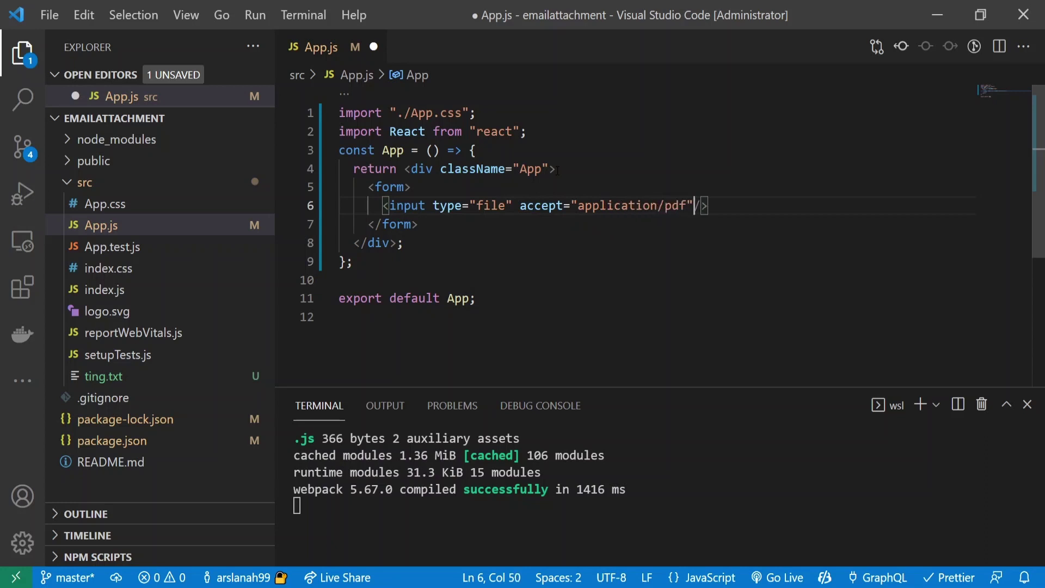
Step: Add onChange={onChange} to the file input and insert a blank line below the closing form tag
type("onChang")
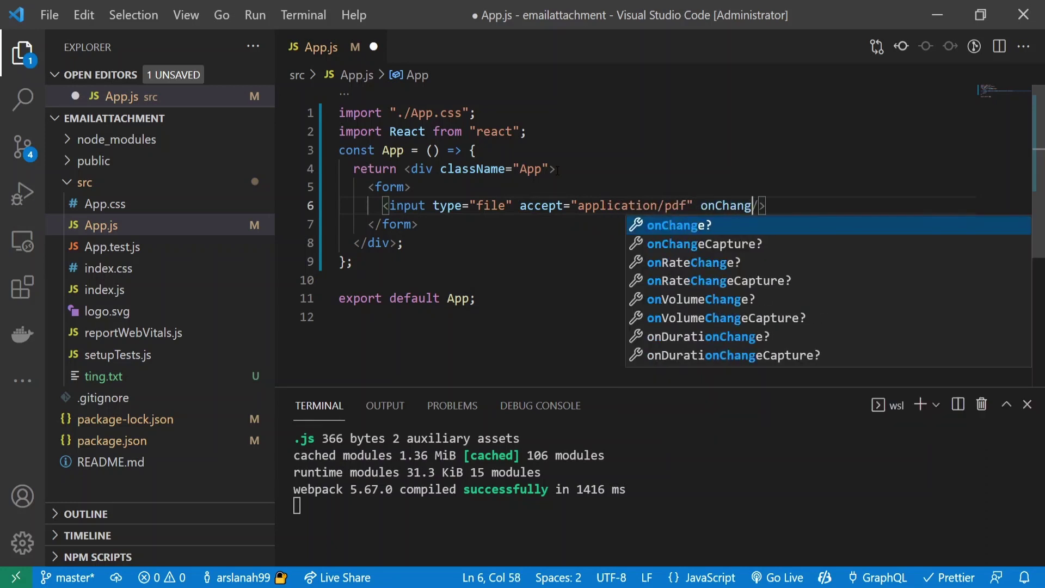
type("e={")
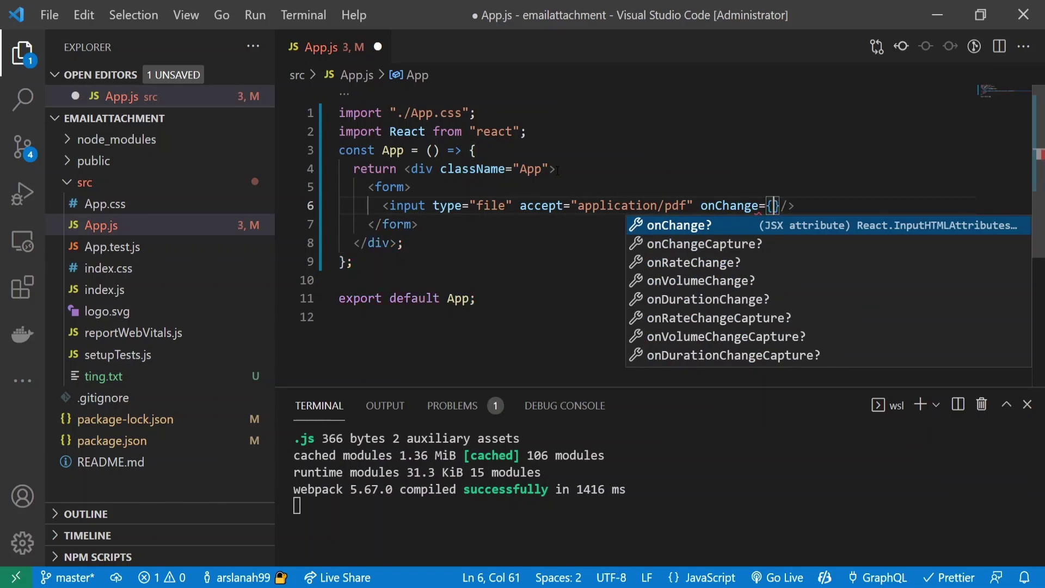
type("onChagn")
key("BackSpace")
key("BackSpace")
type("nChan")
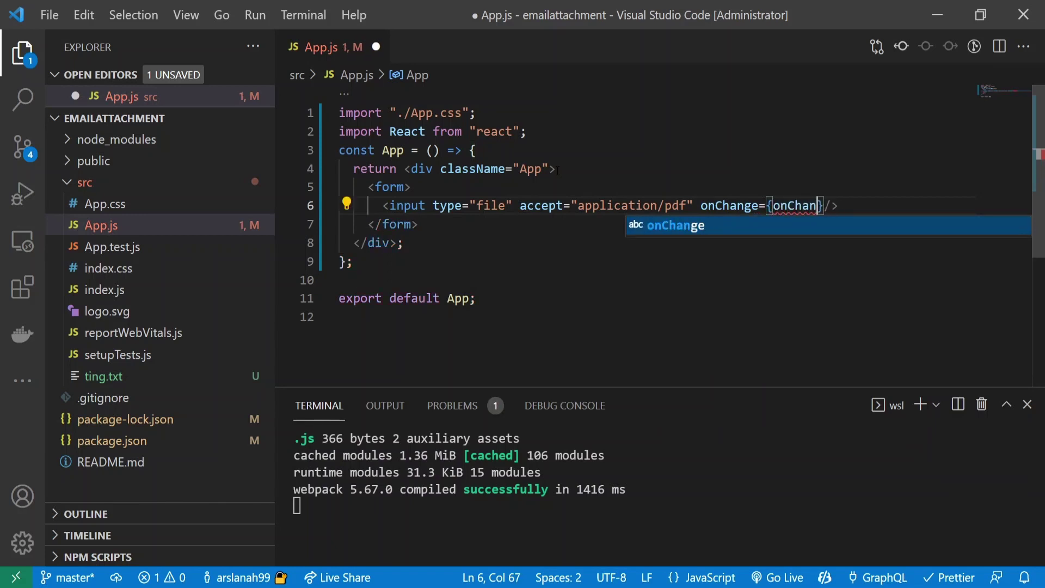
type("ge")
key("Right")
key("Right")
key("Right")
key("Down")
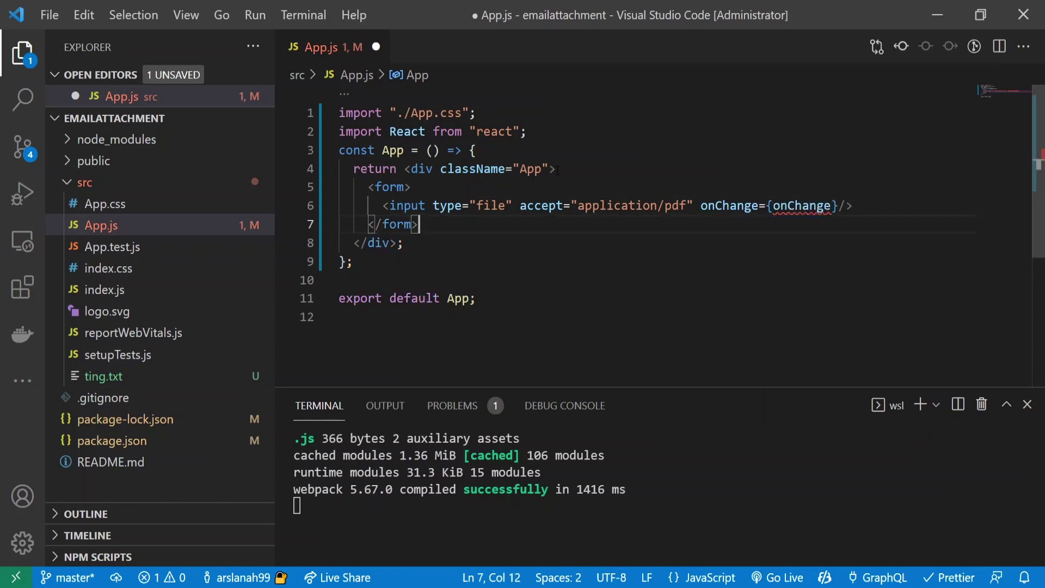
key("Return")
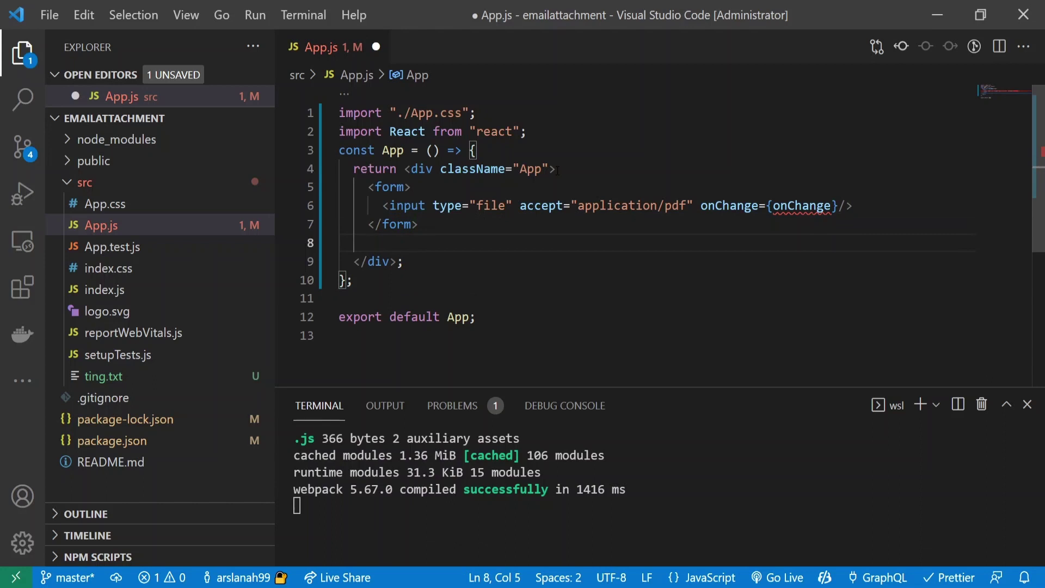